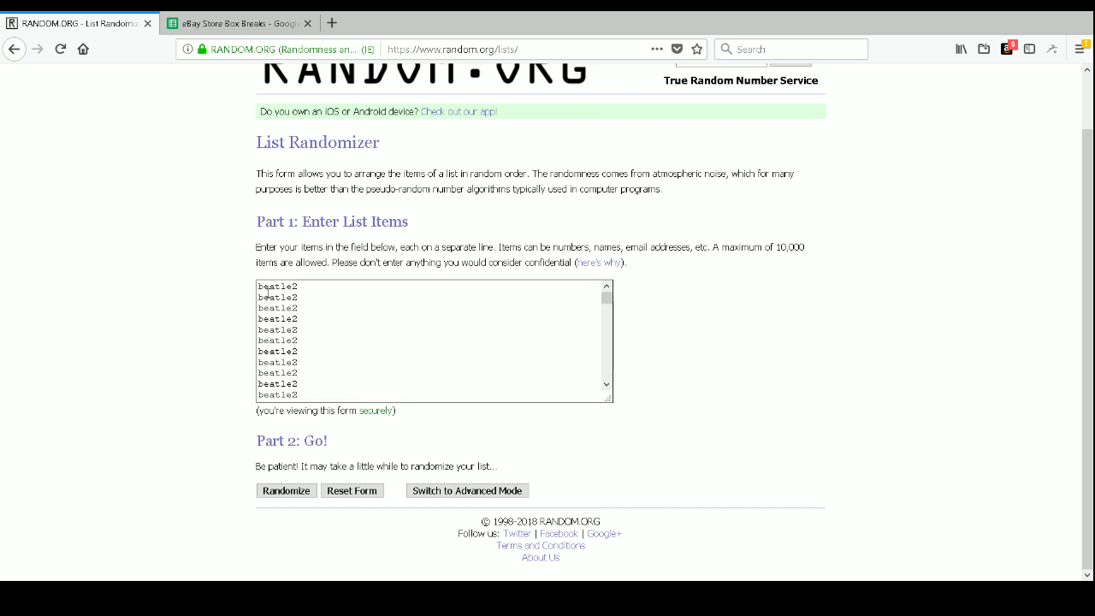
Replace the List Randomizer items with the copied buyer list, check it from the start, and randomize it
click(570, 319)
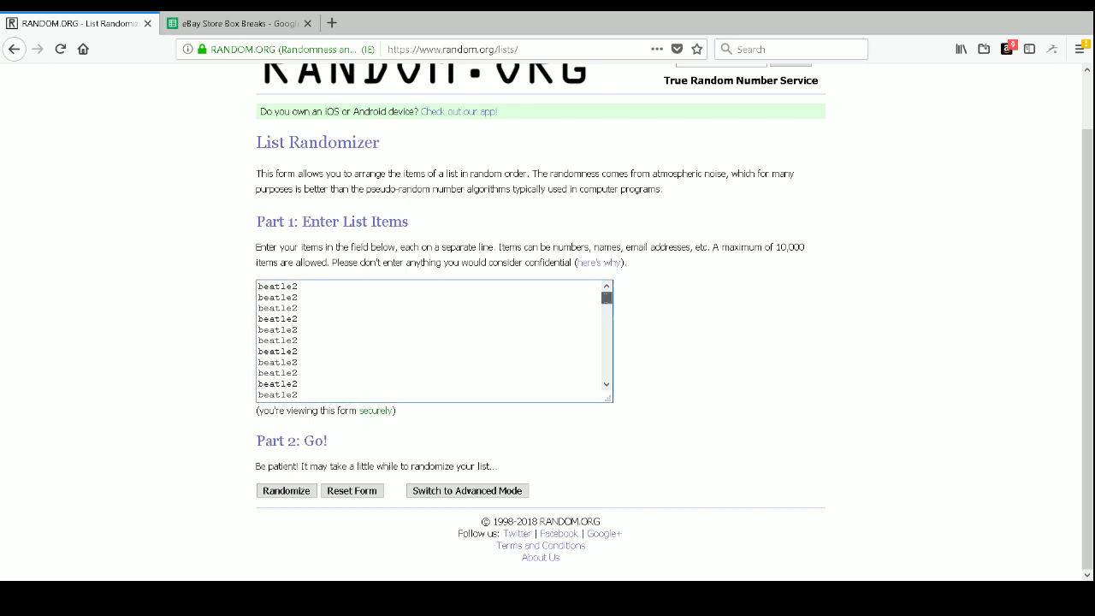
key(ctrl+a)
key(ctrl+v)
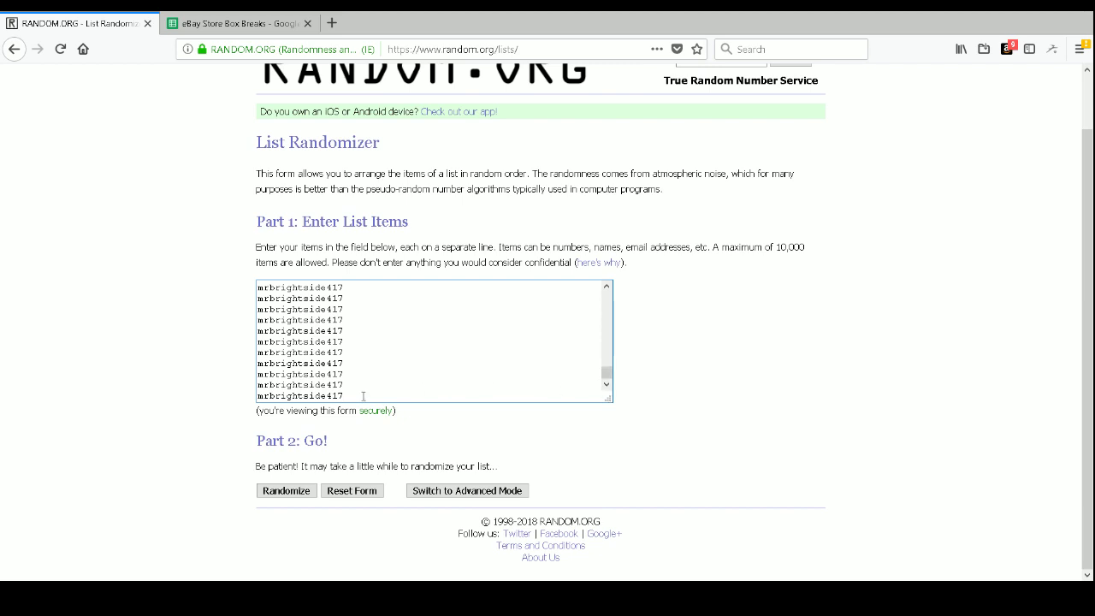
drag(606, 373, 610, 291)
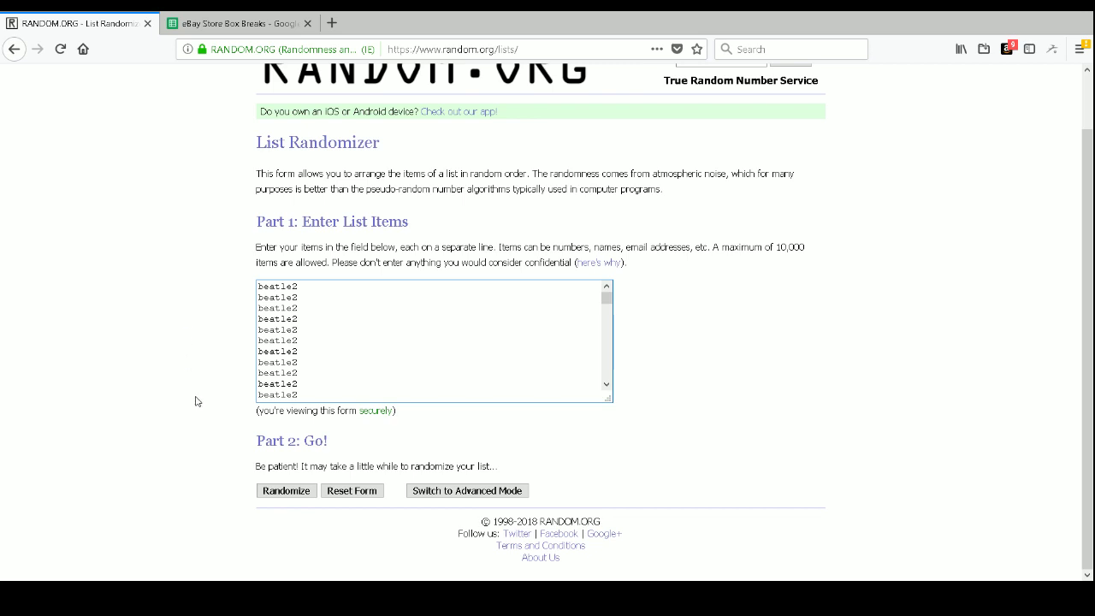
click(283, 494)
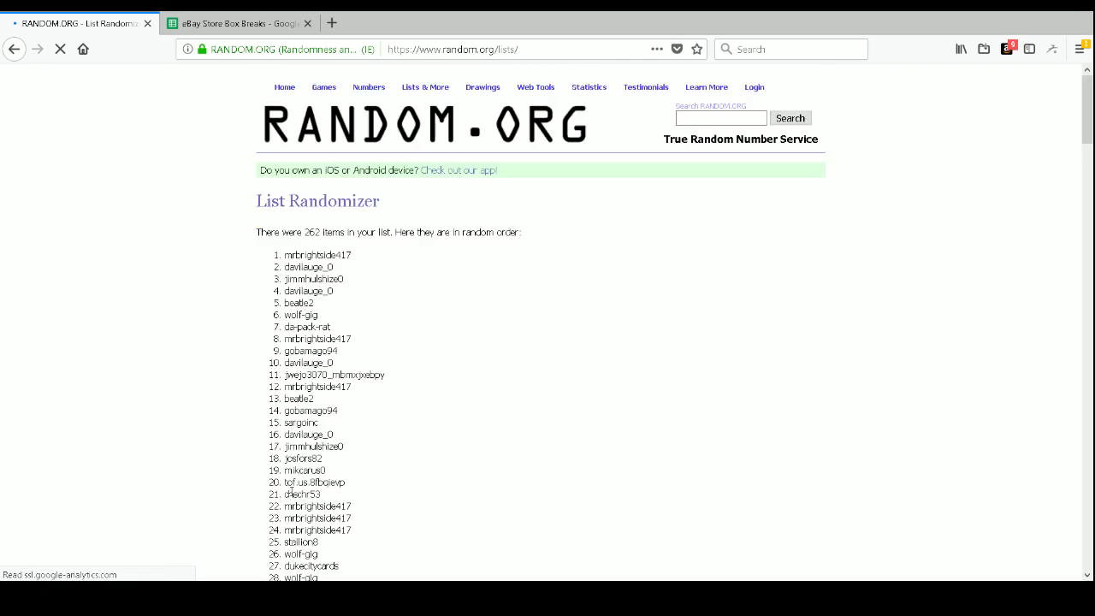
Randomize the buyer list four more times, for five rounds in total
scroll(213, 330, down, 8)
scroll(214, 330, down, 20)
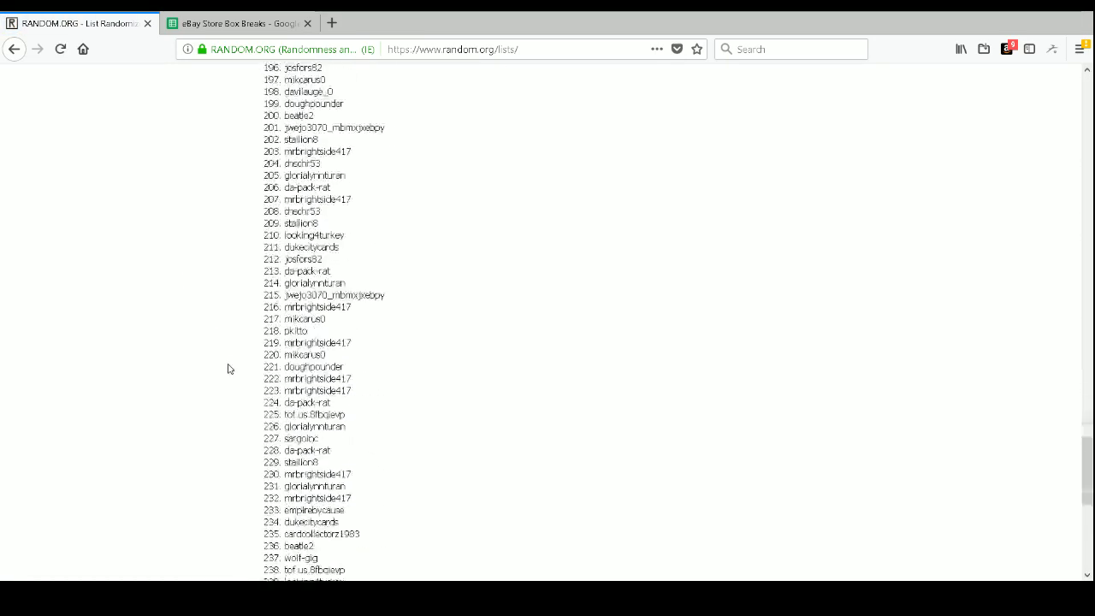
click(278, 491)
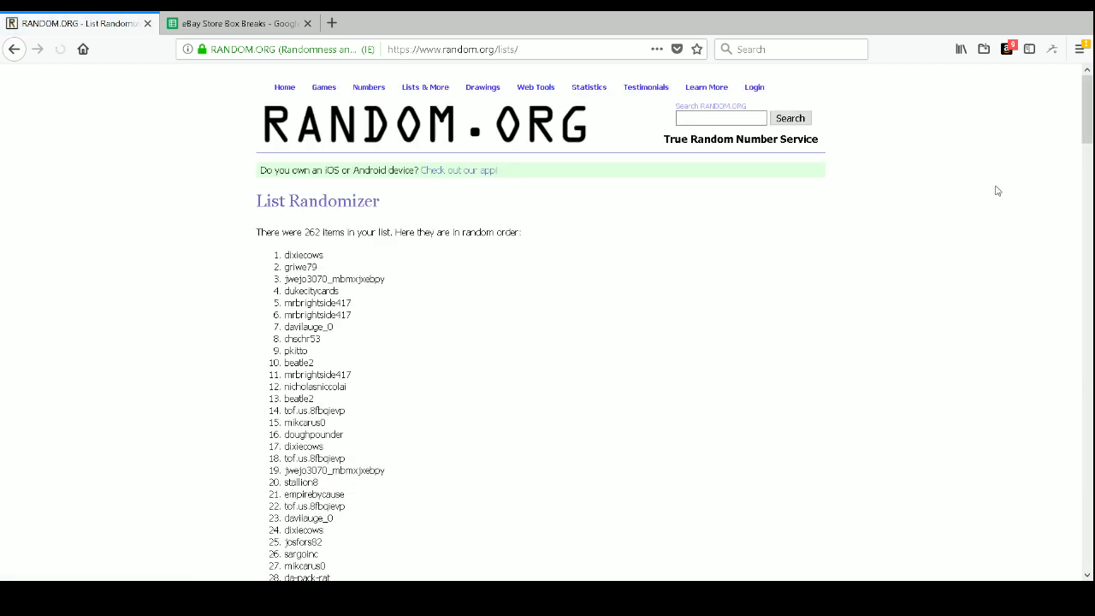
drag(1086, 109, 1054, 485)
scroll(1055, 485, down, 10)
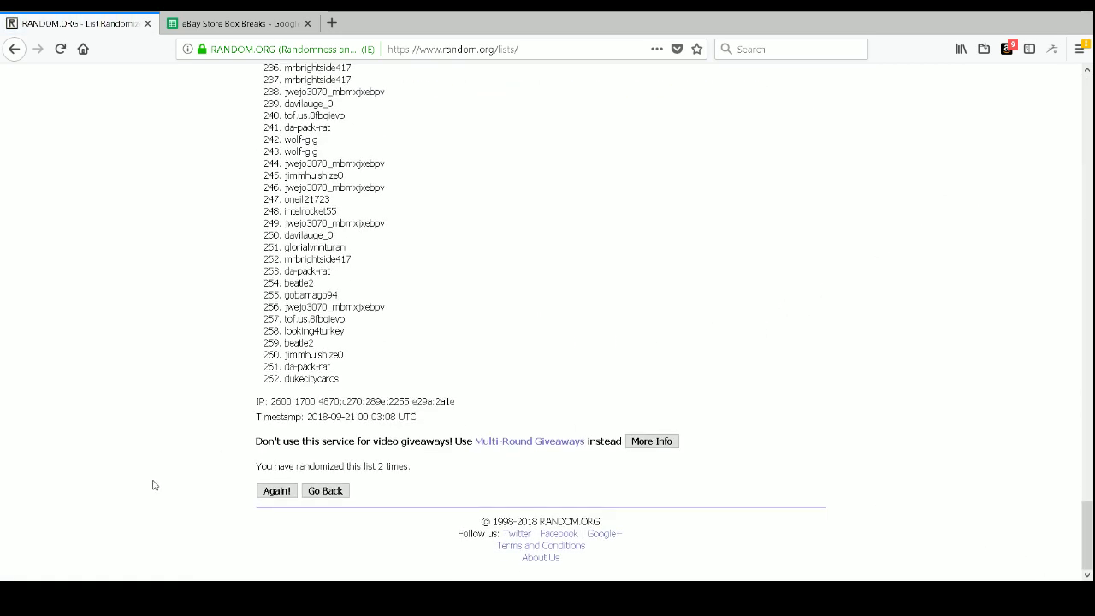
click(277, 493)
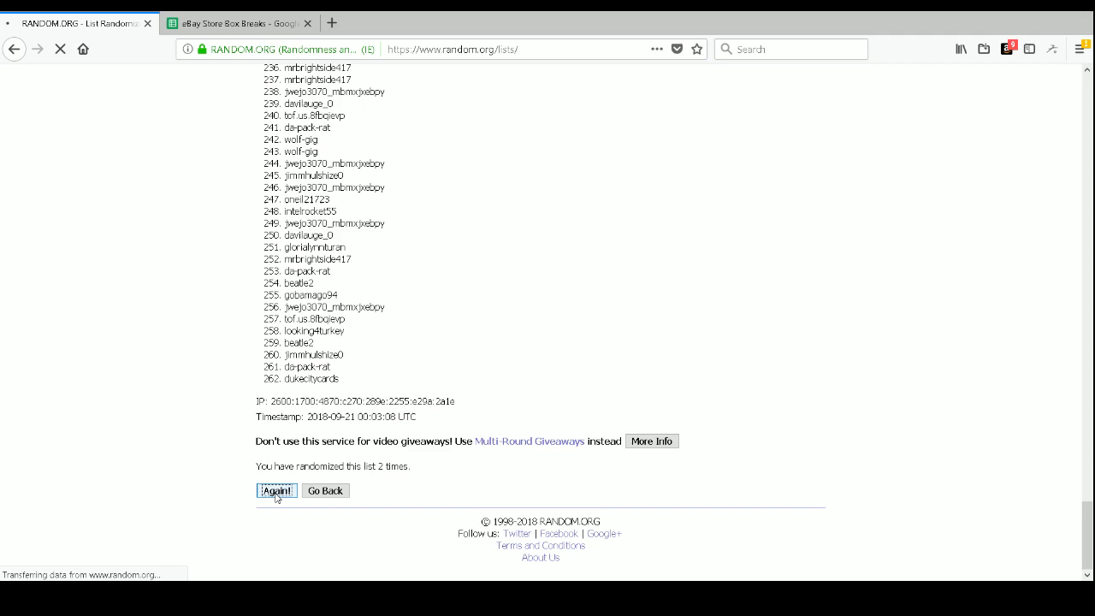
scroll(1046, 266, down, 10)
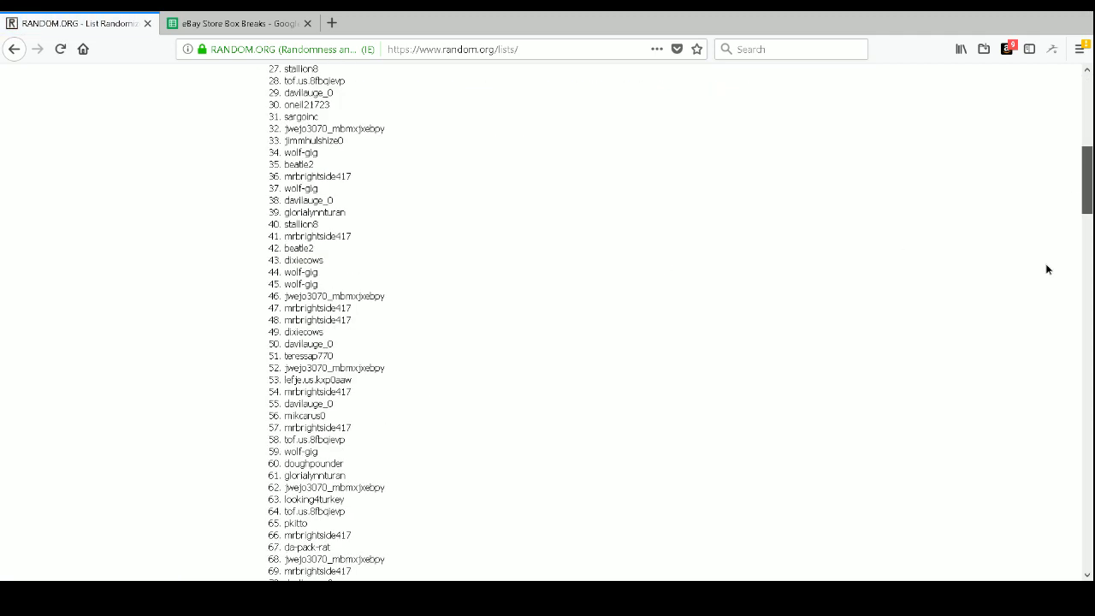
scroll(1046, 266, up, 10)
drag(1081, 137, 1047, 556)
click(276, 492)
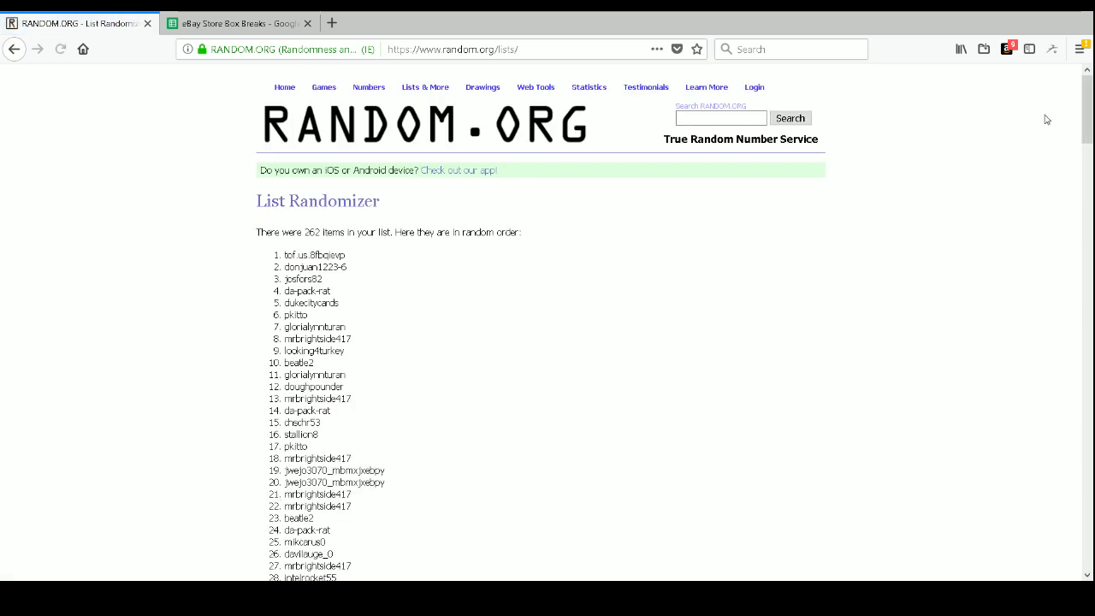
drag(1084, 111, 1015, 533)
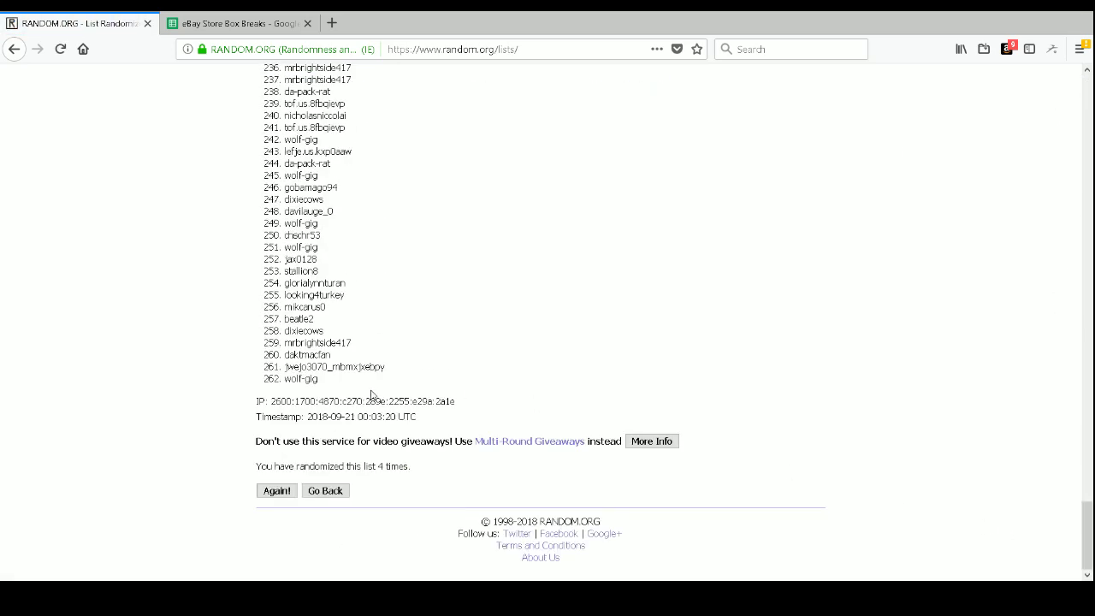
click(278, 491)
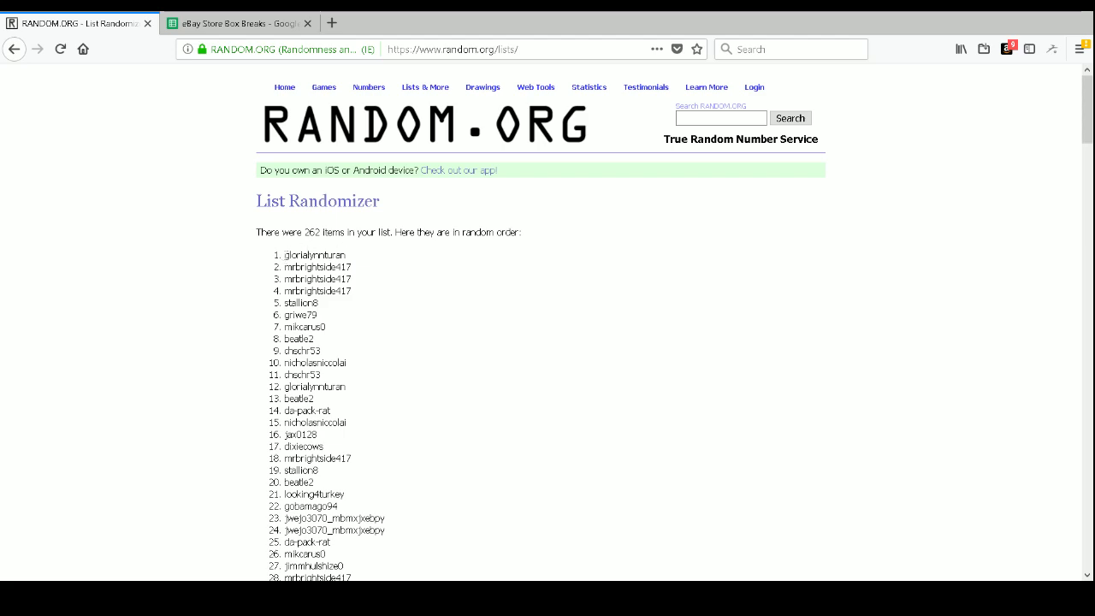
Copy the whole randomized list into the eBay Store Box Breaks sheet's Buyer column from C3, and widen column C
drag(283, 256, 337, 385)
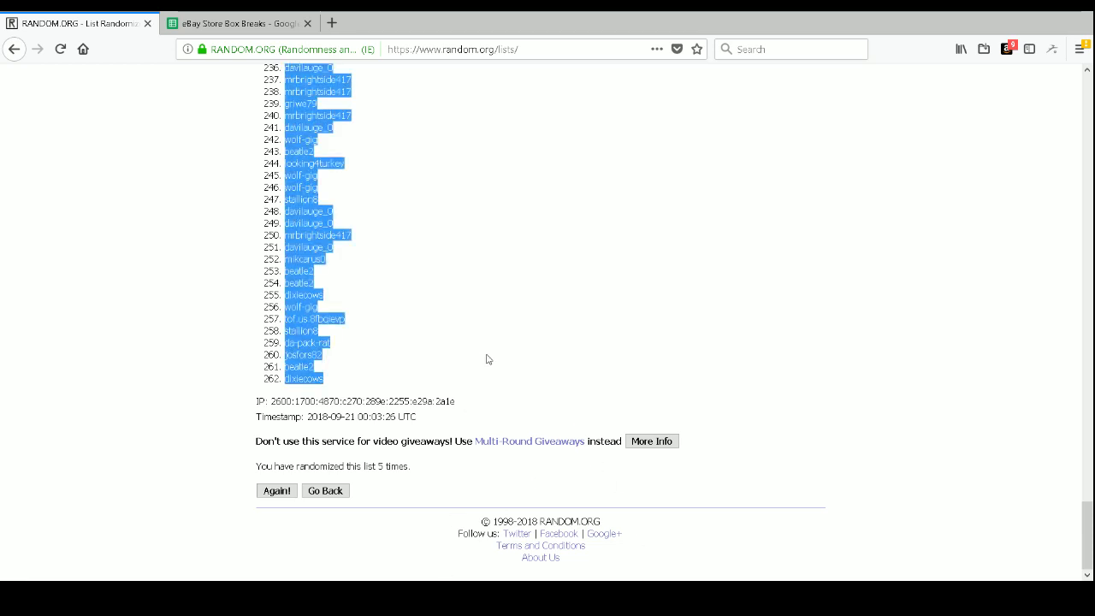
click(257, 24)
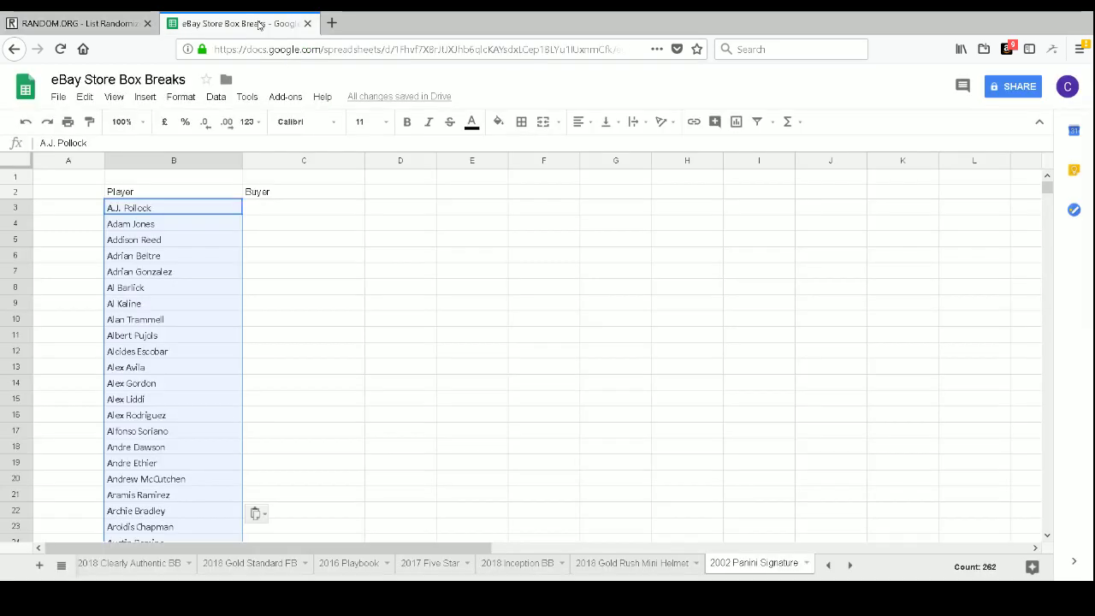
click(301, 210)
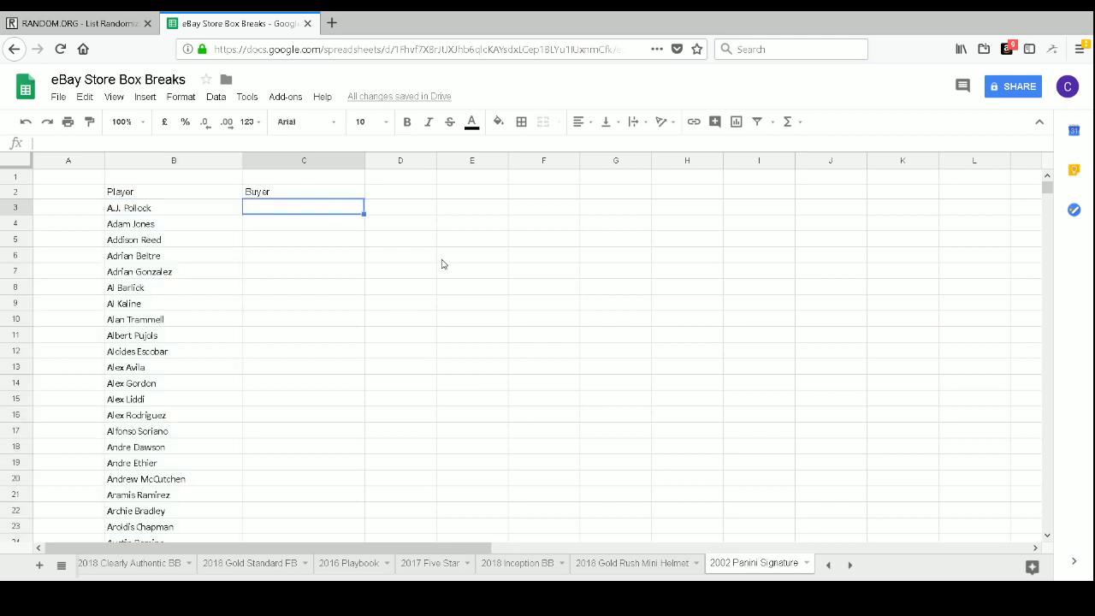
key(ctrl+v)
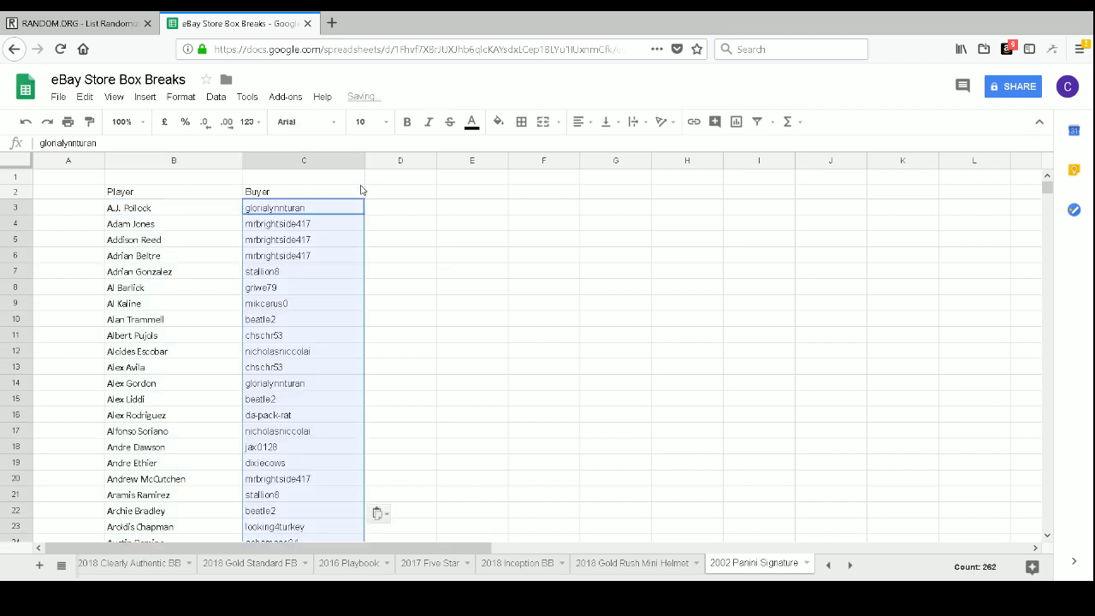
drag(364, 160, 406, 194)
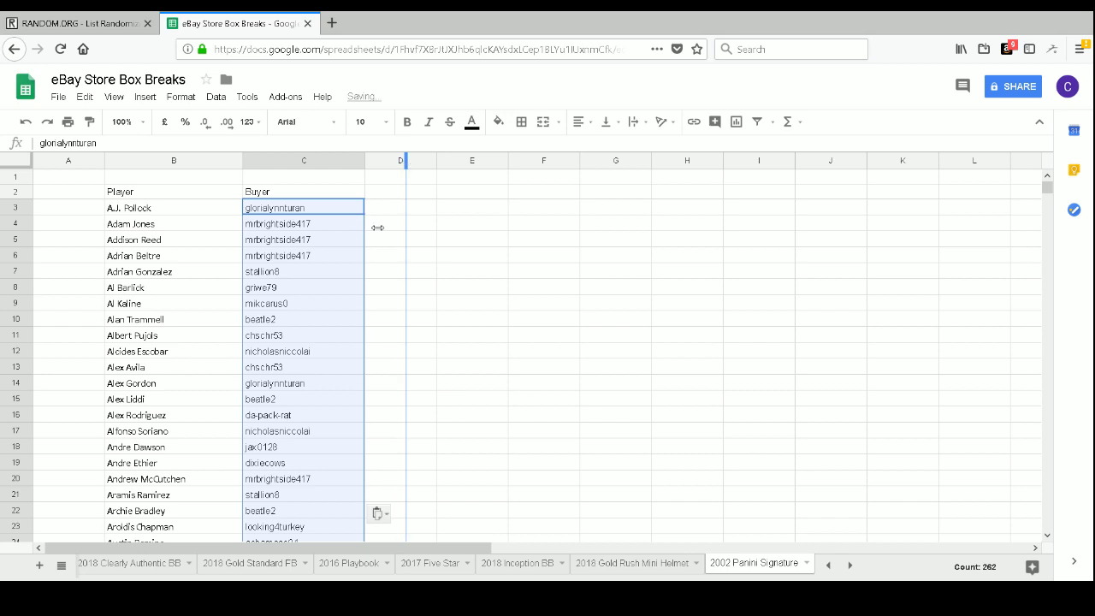
Copy all player and buyer pairs in the range B3:C264
click(159, 212)
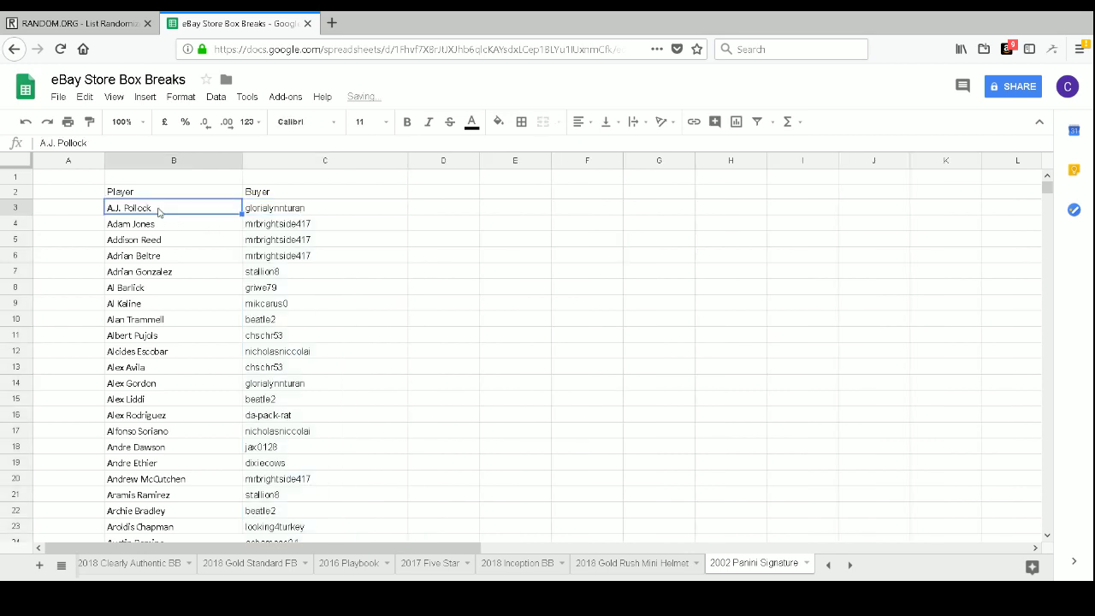
key(shift+Right)
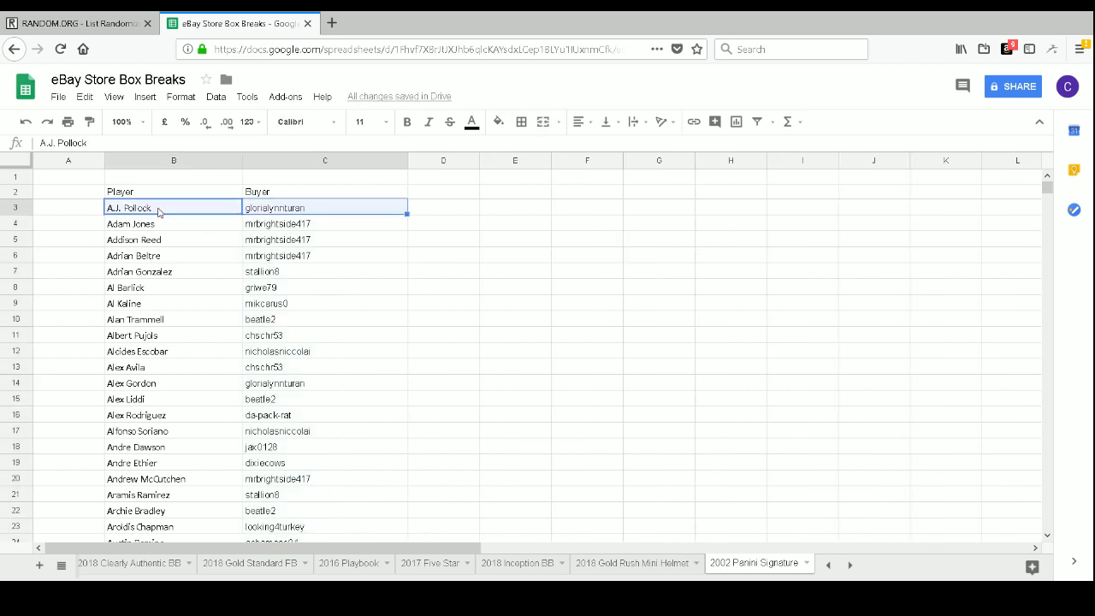
scroll(158, 212, down, 20)
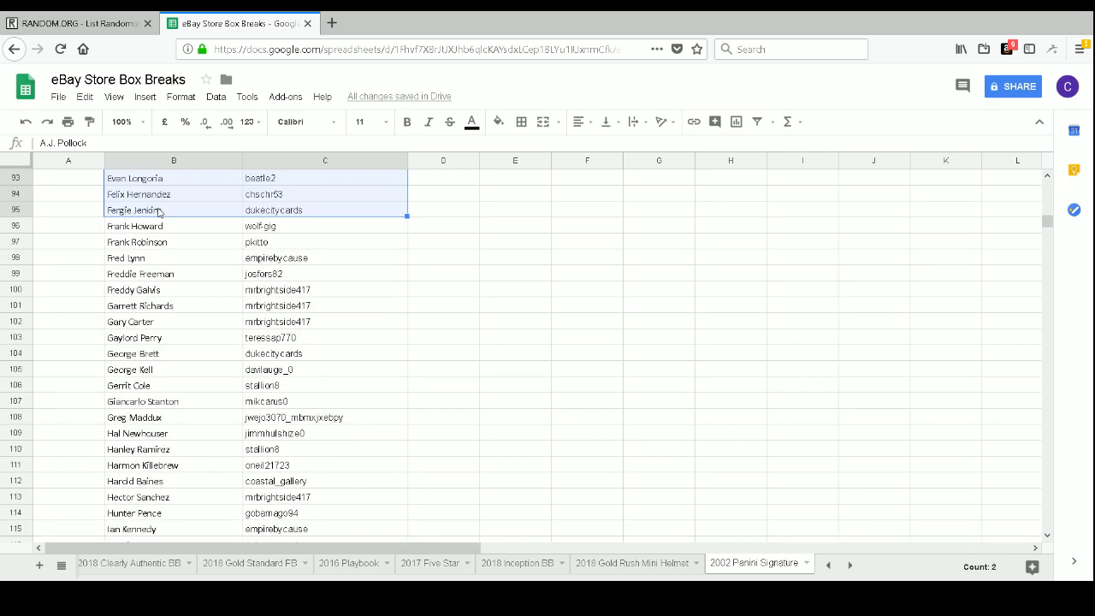
scroll(159, 212, down, 14)
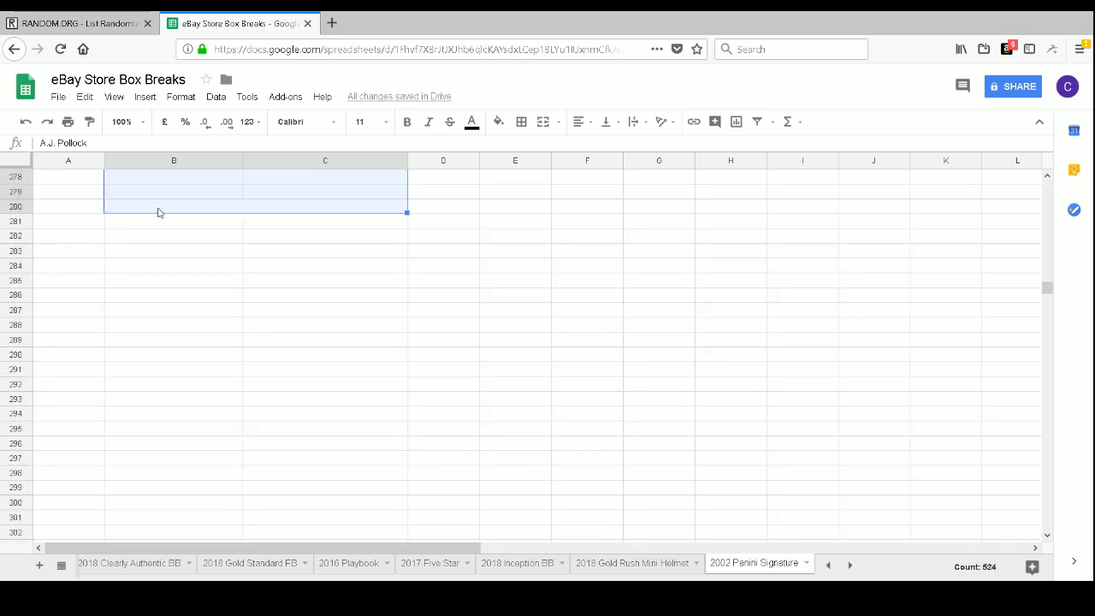
scroll(159, 212, up, 5)
key(shift+Down)
key(shift+Down)
key(shift+Down)
key(shift+Down)
key(shift+Down)
key(shift+Down)
key(shift+Down)
key(shift+Down)
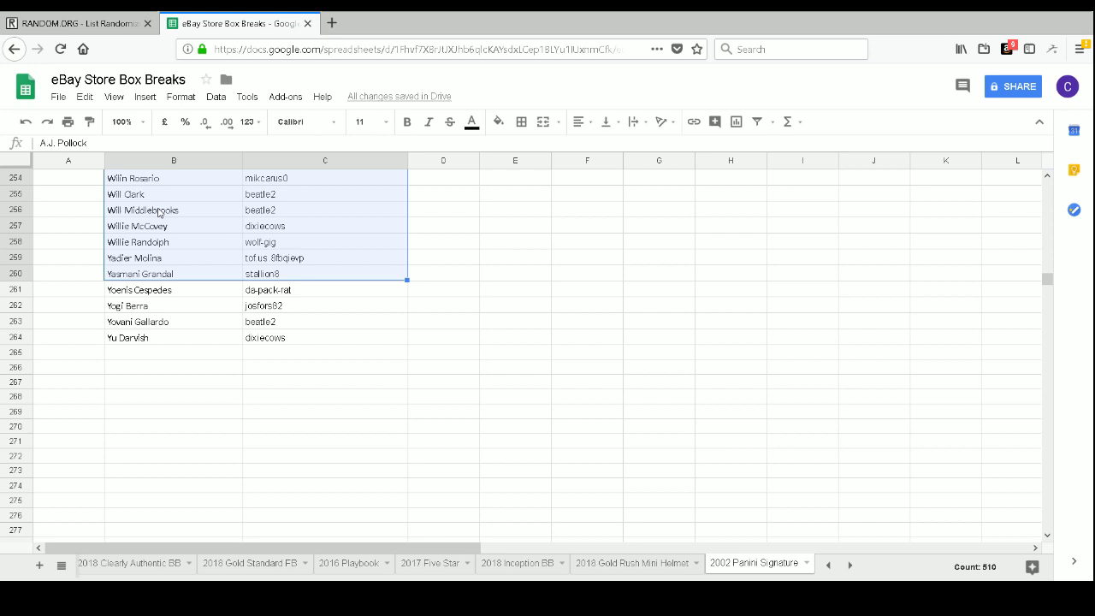
key(ctrl+c)
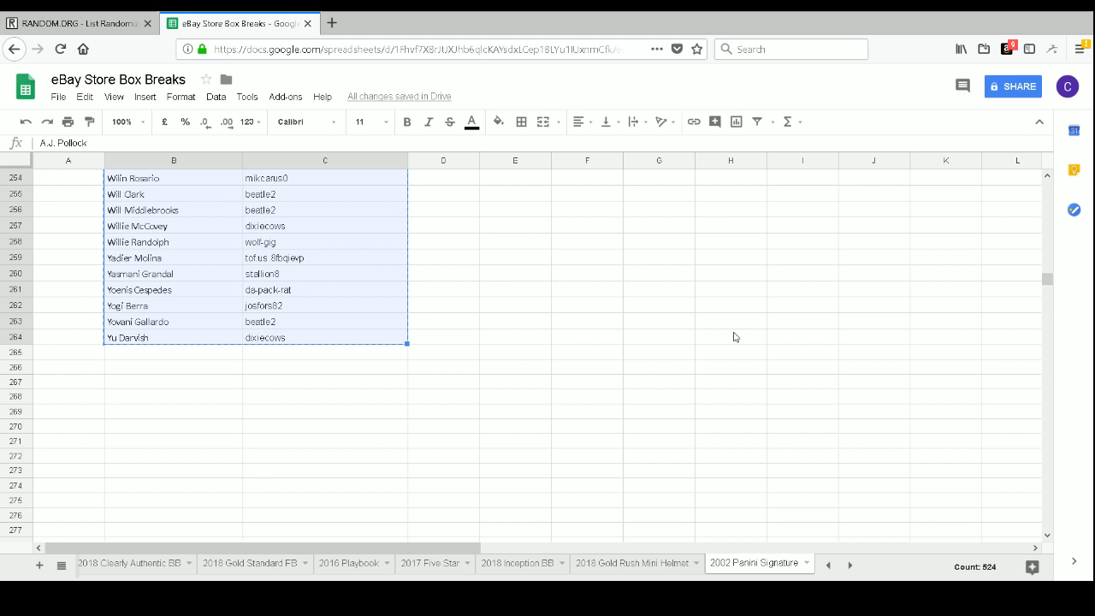
Paste the player and buyer pairs sorted by buyer at E3, widening columns E and F to fit them
drag(1051, 281, 1046, 165)
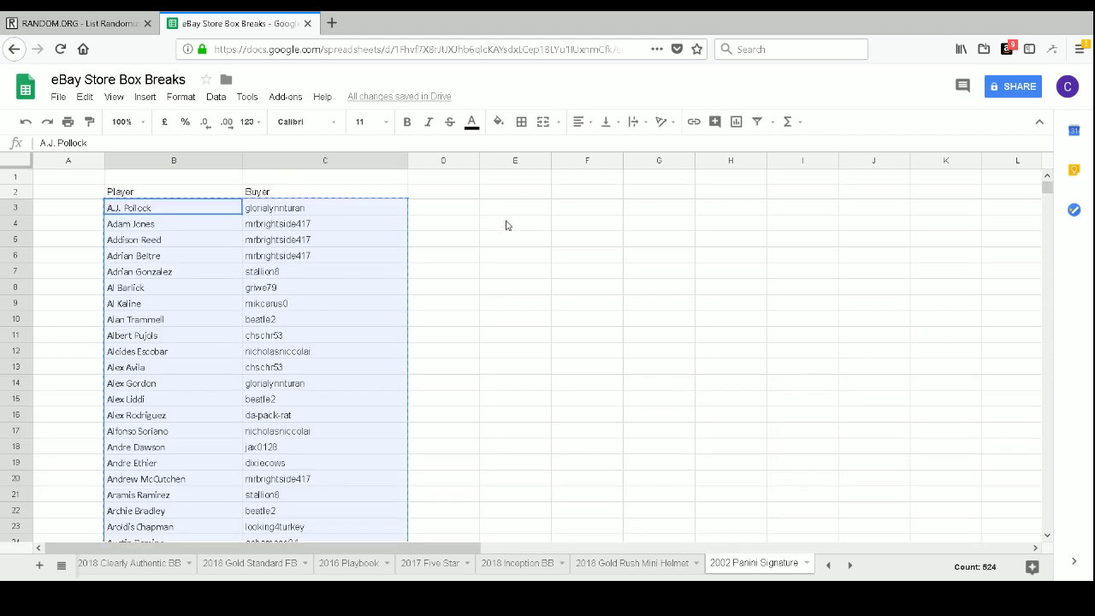
drag(549, 161, 617, 201)
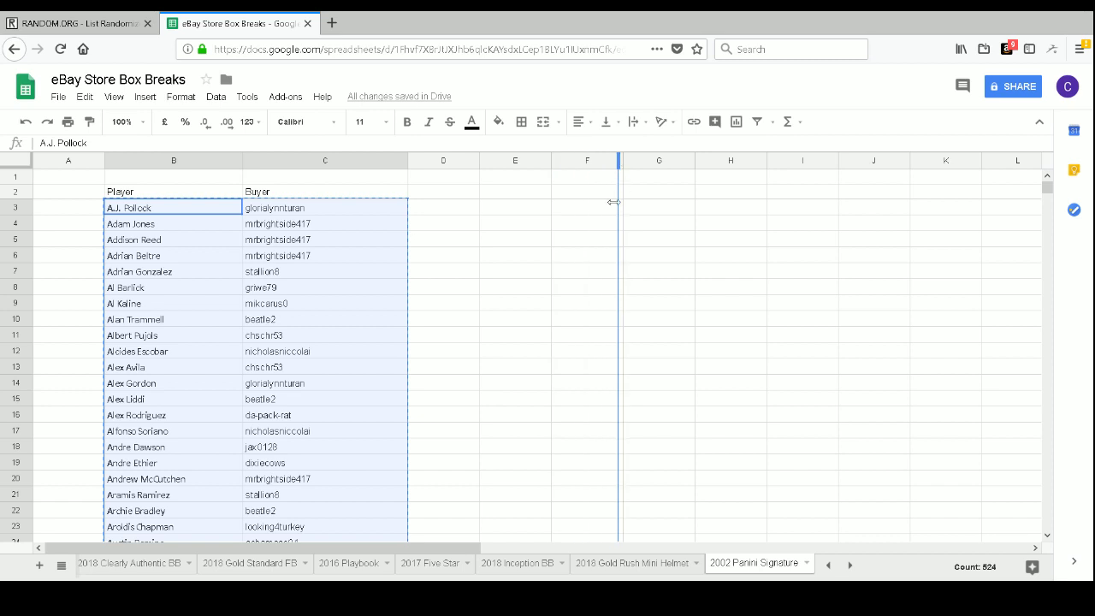
click(550, 212)
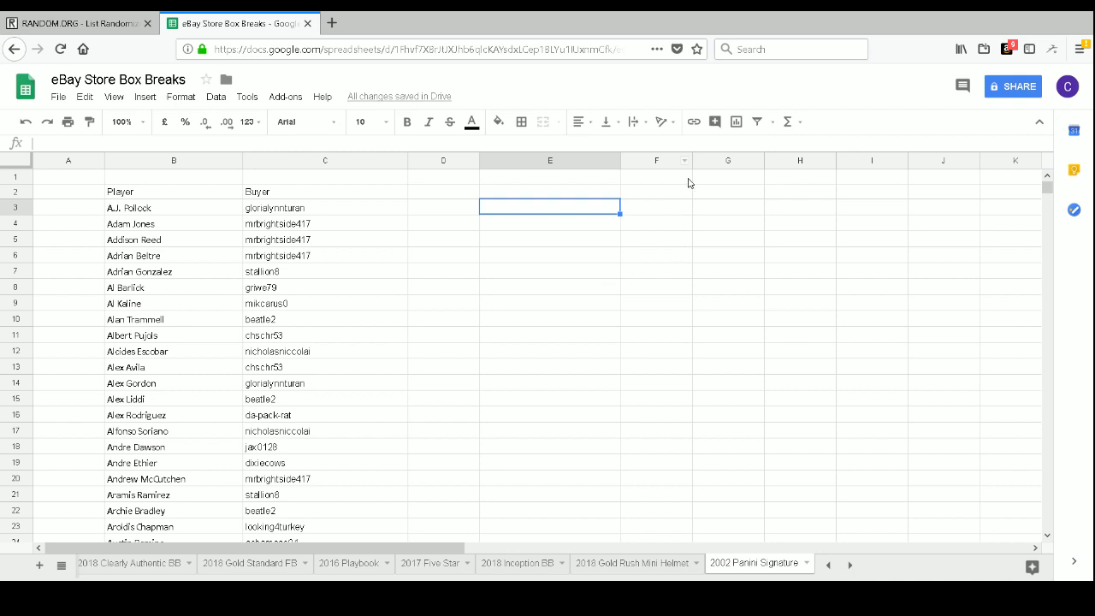
key(ctrl+v)
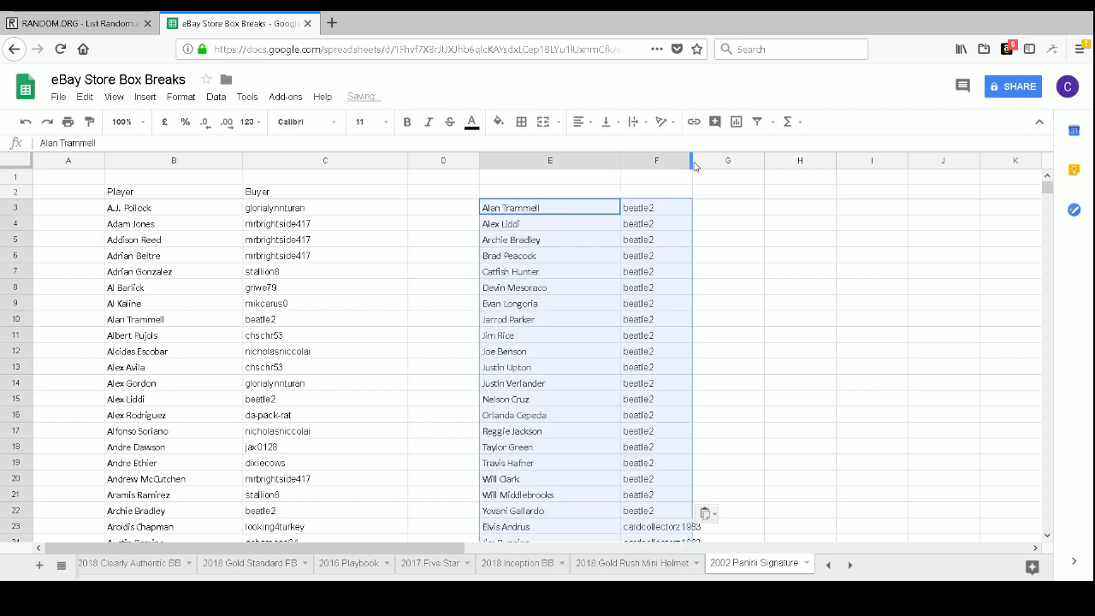
drag(693, 167, 764, 175)
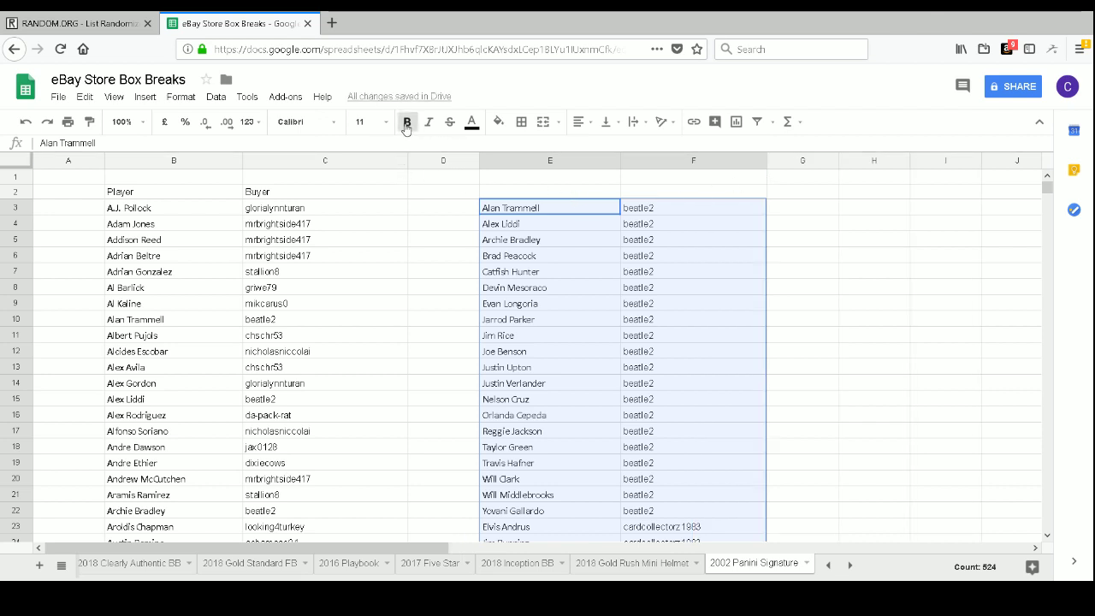
Format the pasted player and buyer list in columns E and F as bold with font size 14
click(407, 124)
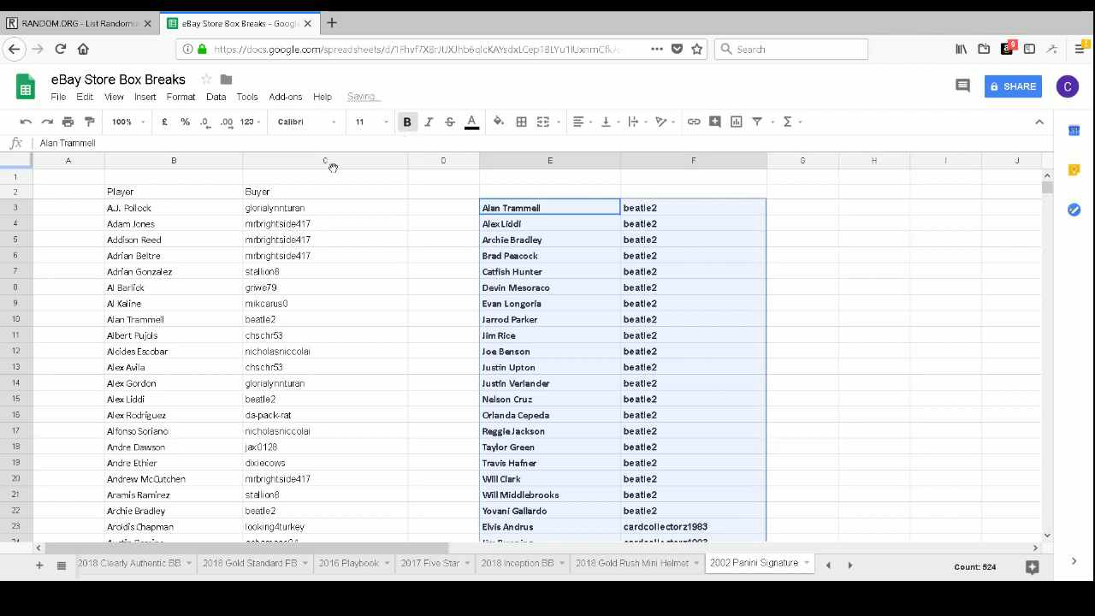
click(384, 124)
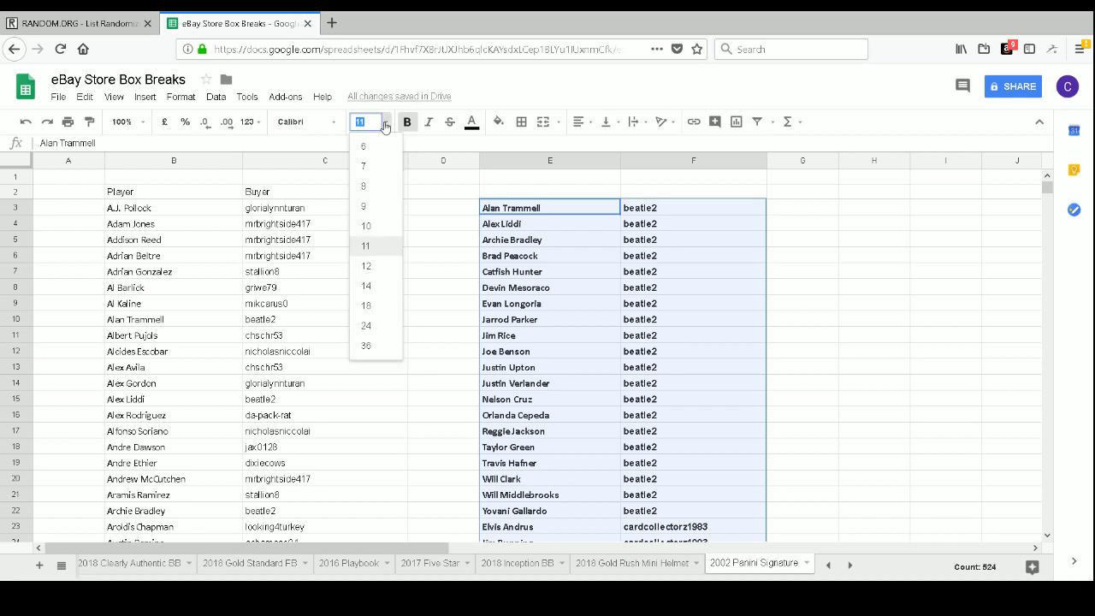
click(366, 288)
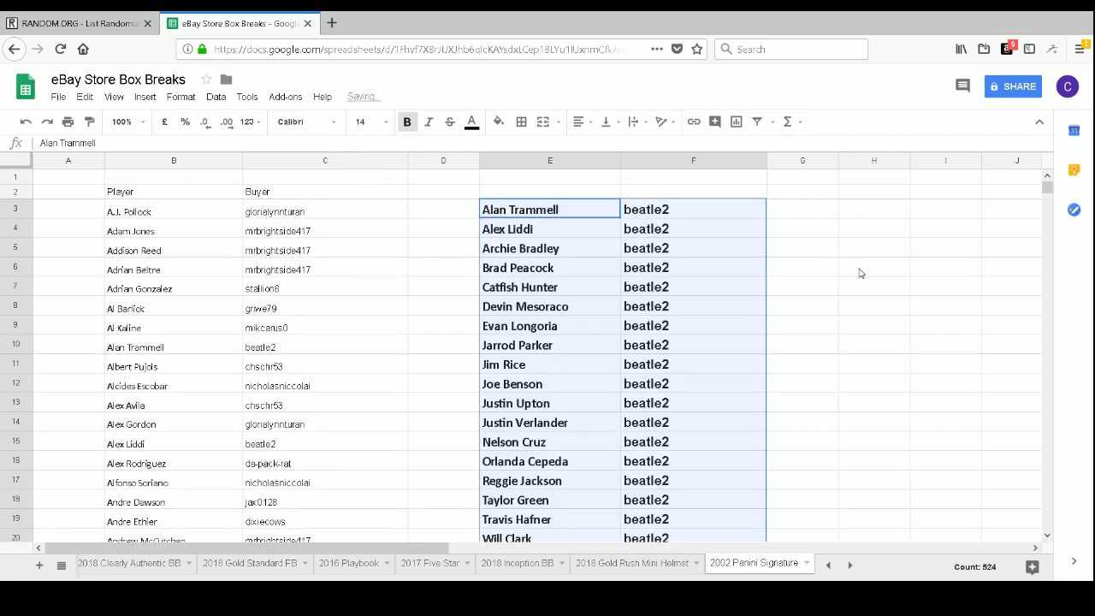
click(828, 230)
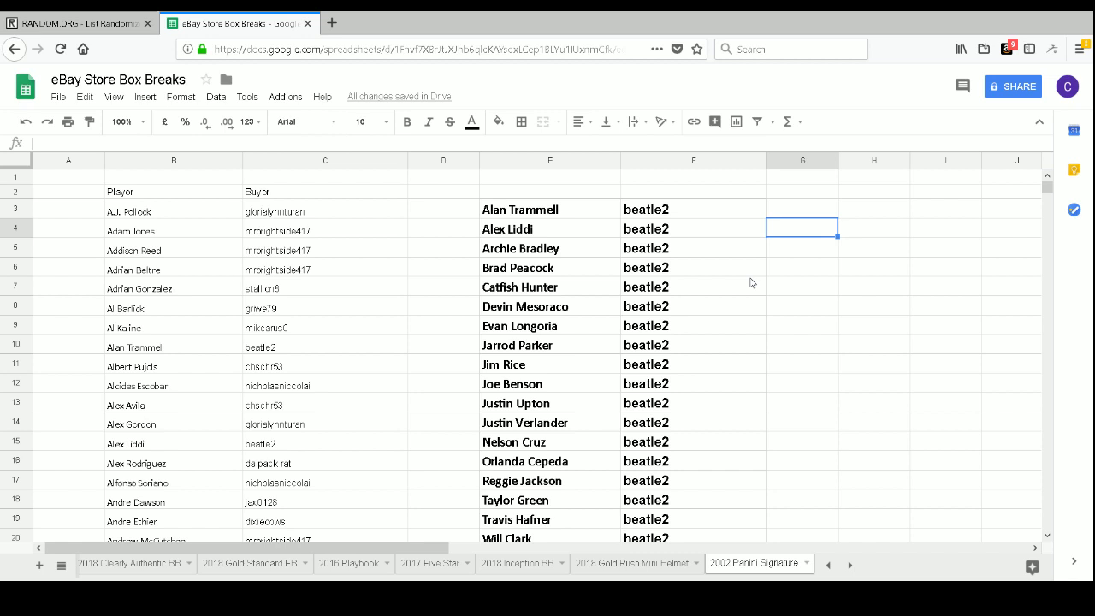
Review the buyer-sorted player assignments in columns E and F, buyer by buyer, from row 3 down through row 154
scroll(751, 282, down, 1)
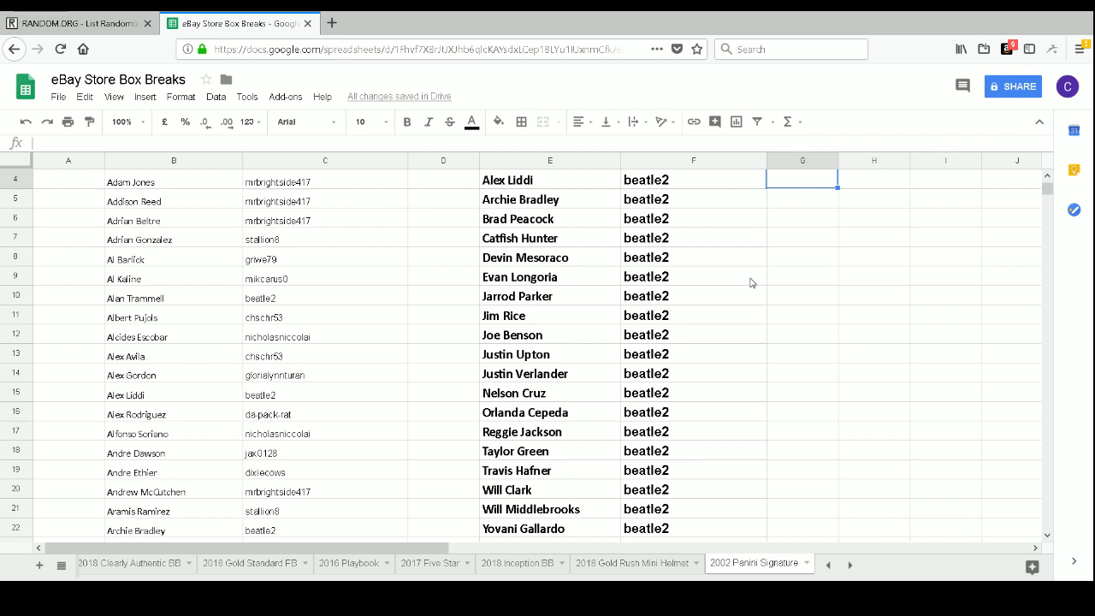
scroll(751, 282, down, 1)
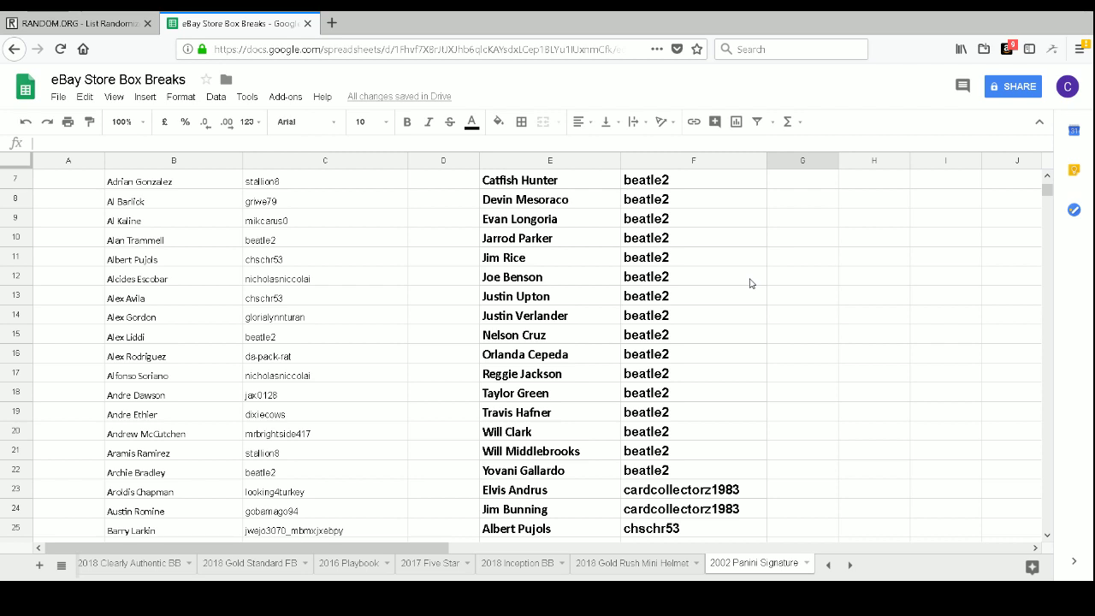
scroll(751, 284, down, 1)
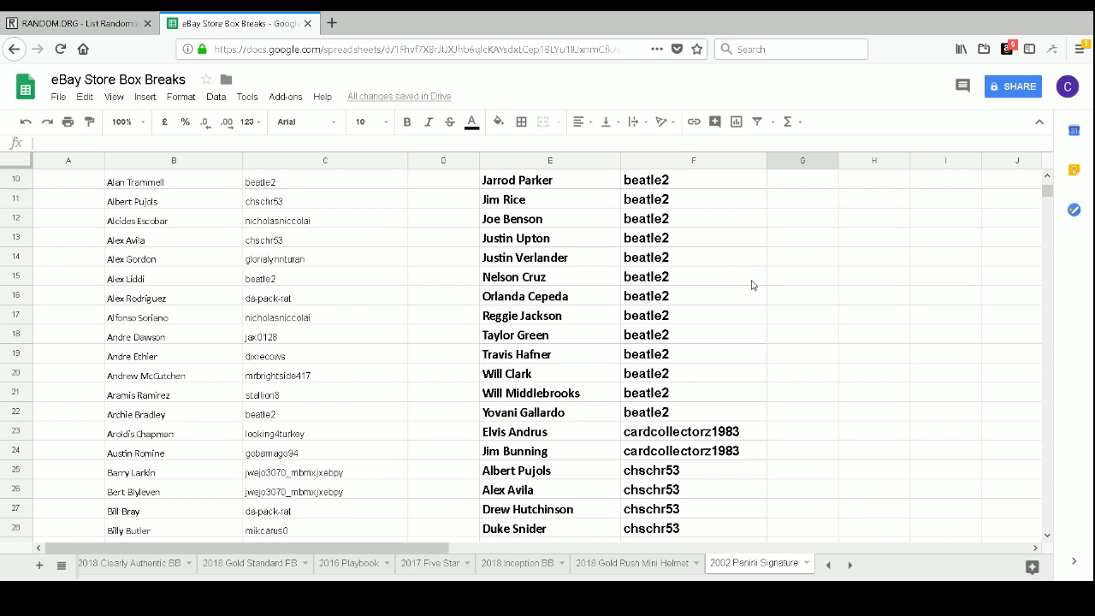
scroll(752, 284, down, 1)
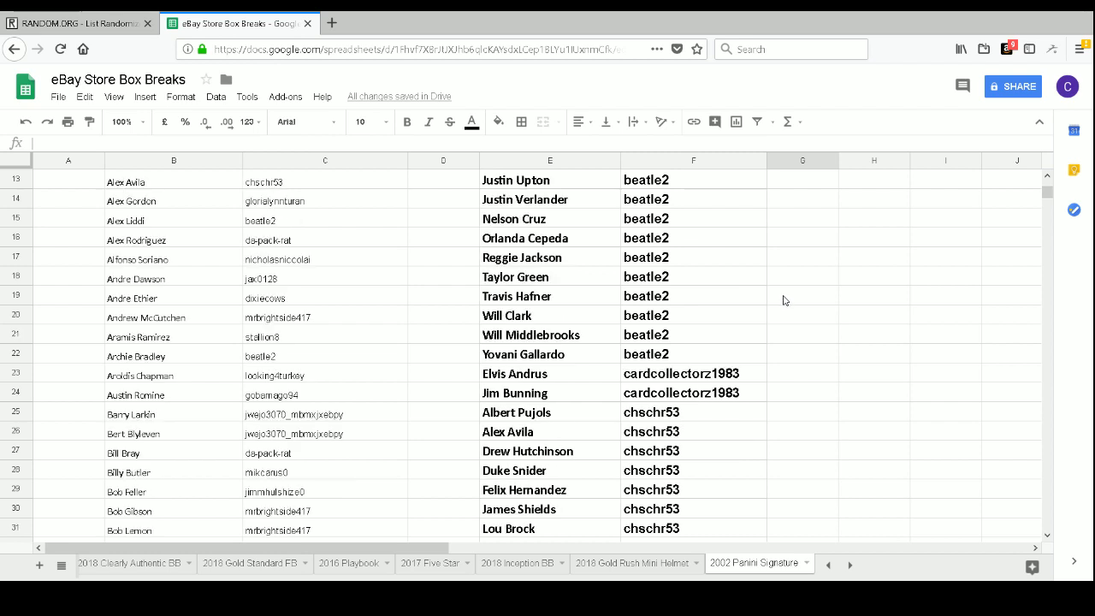
scroll(789, 301, down, 1)
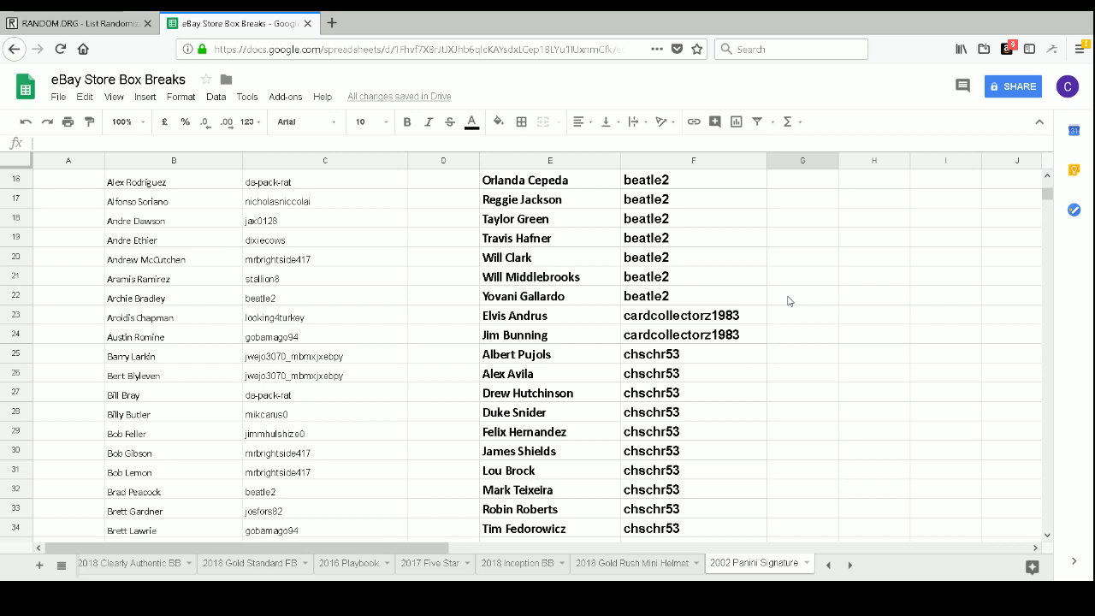
scroll(789, 301, down, 2)
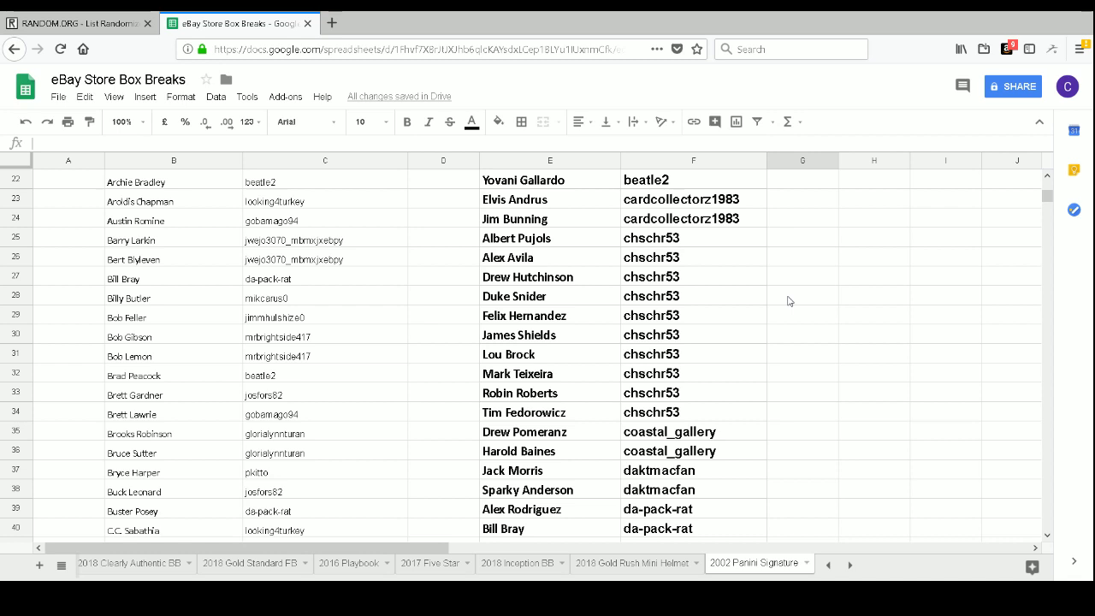
scroll(789, 301, down, 1)
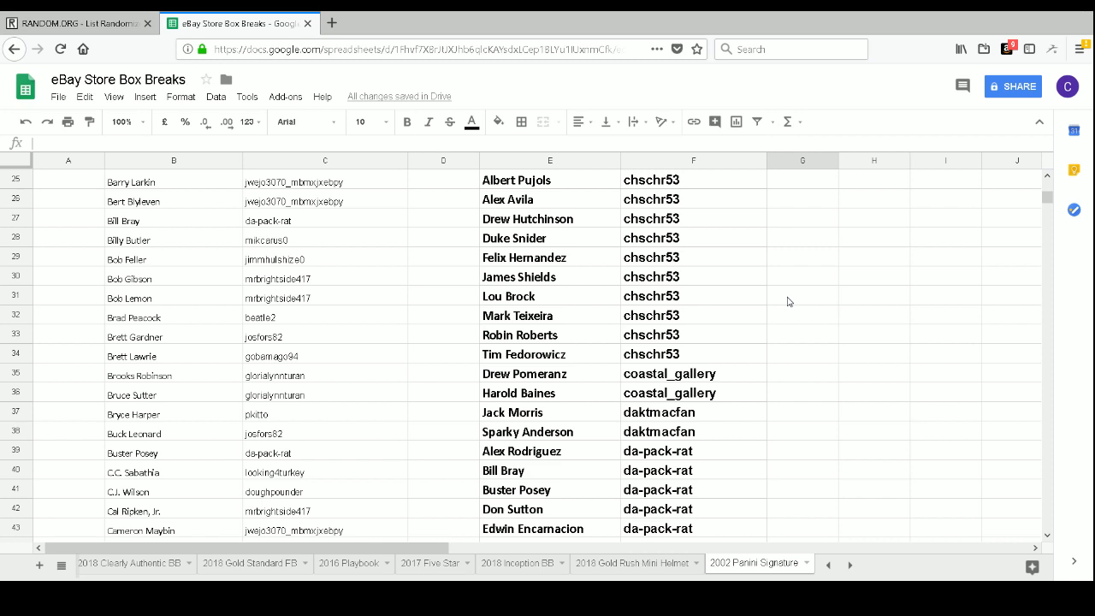
scroll(788, 301, down, 1)
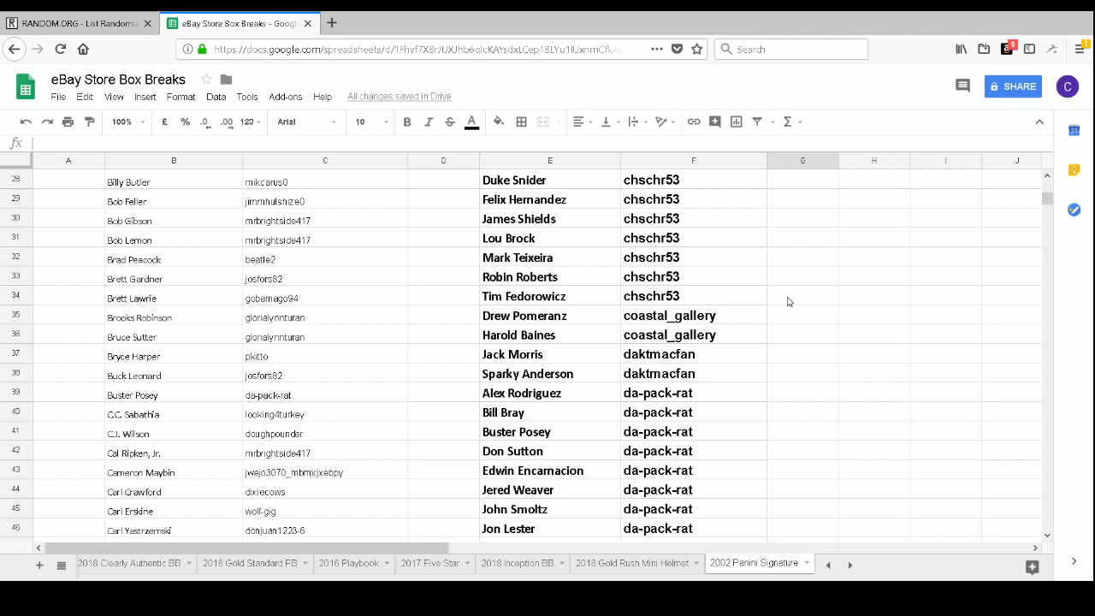
scroll(789, 301, down, 2)
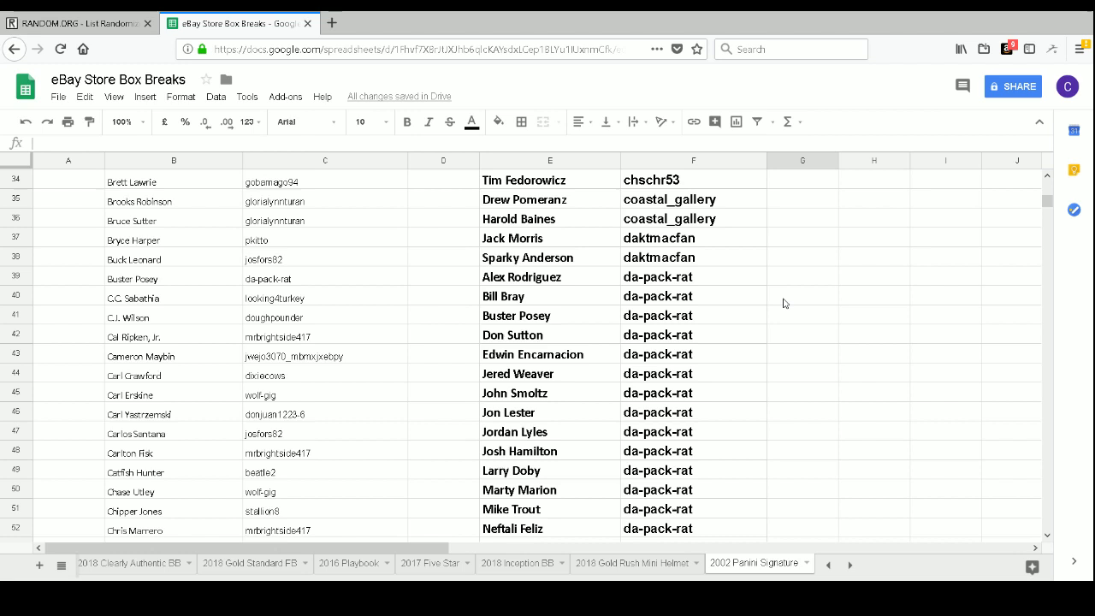
scroll(784, 303, down, 1)
scroll(784, 302, down, 1)
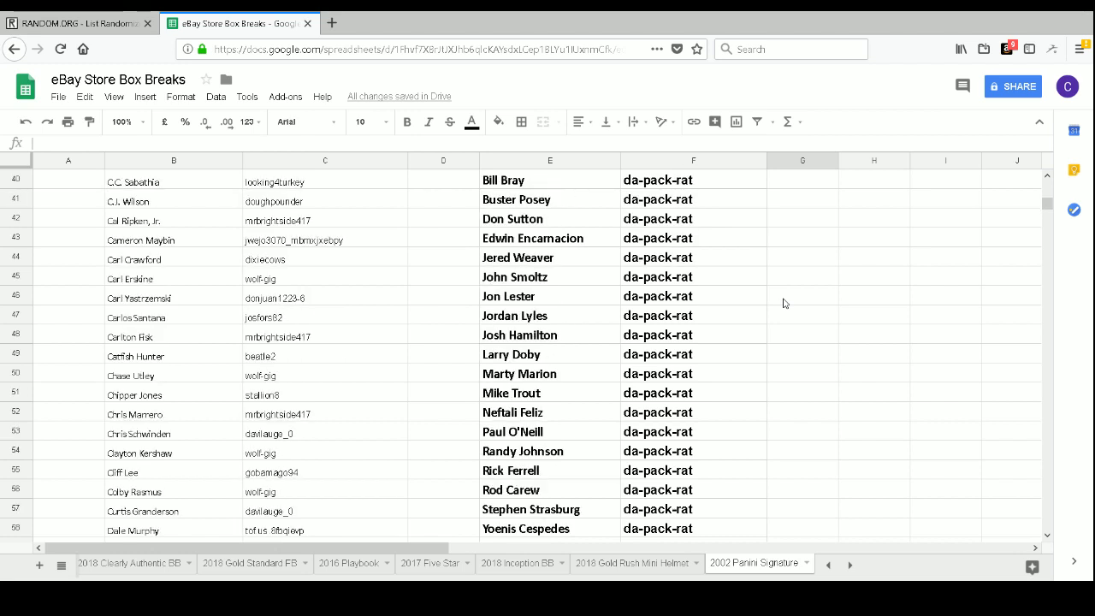
scroll(785, 303, down, 1)
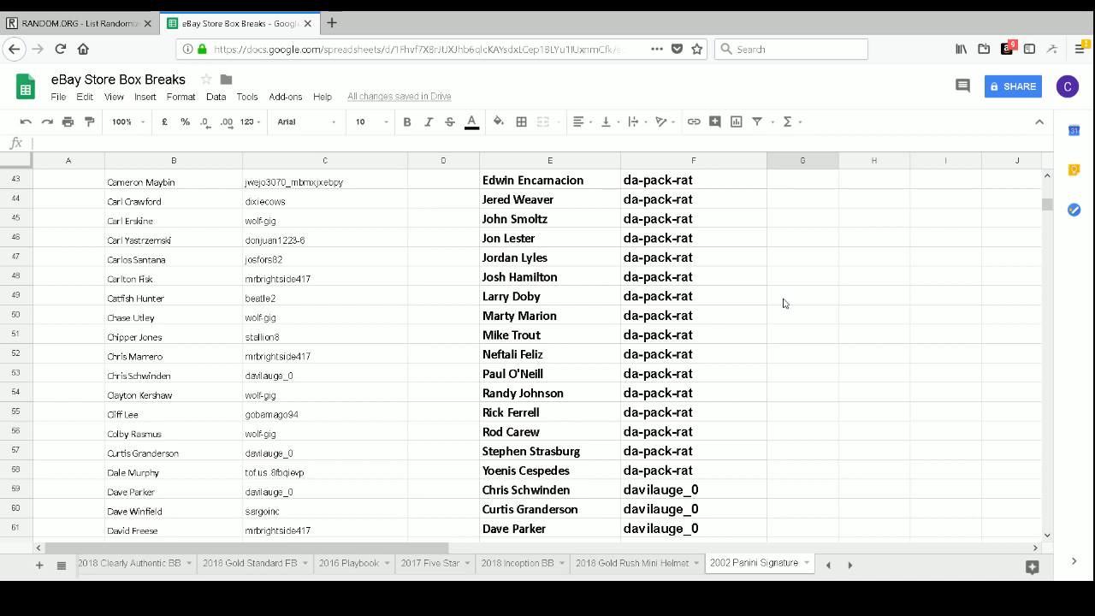
scroll(785, 303, down, 1)
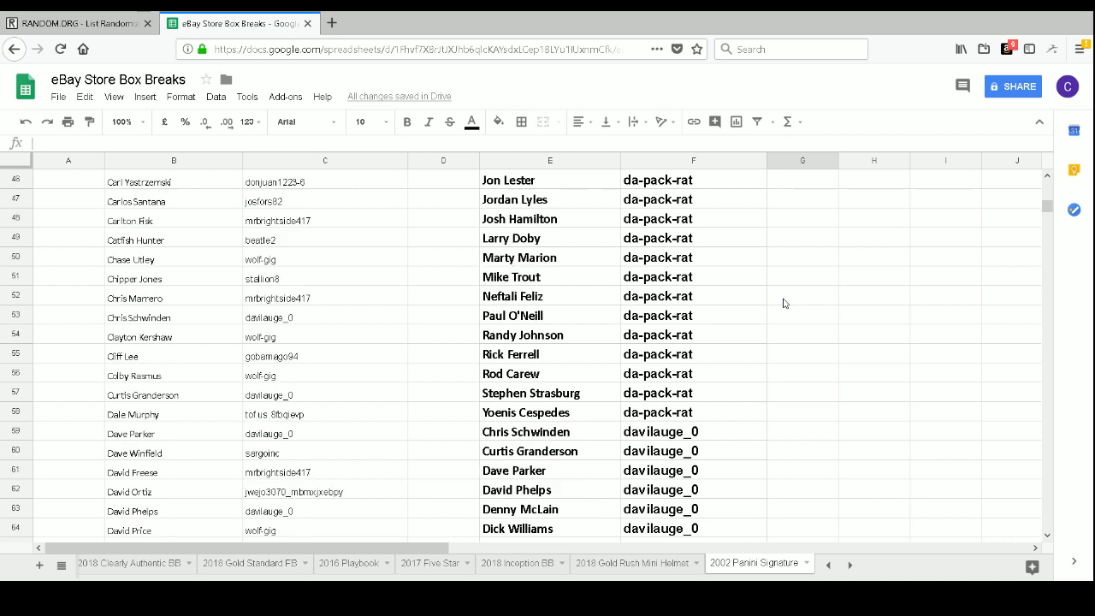
scroll(785, 302, down, 1)
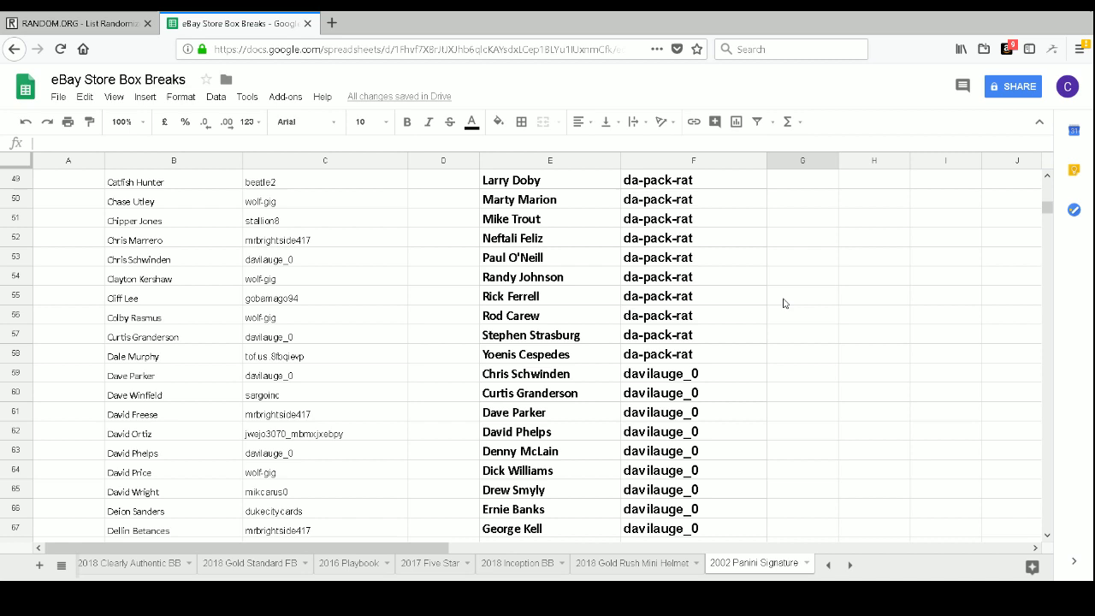
scroll(785, 303, down, 1)
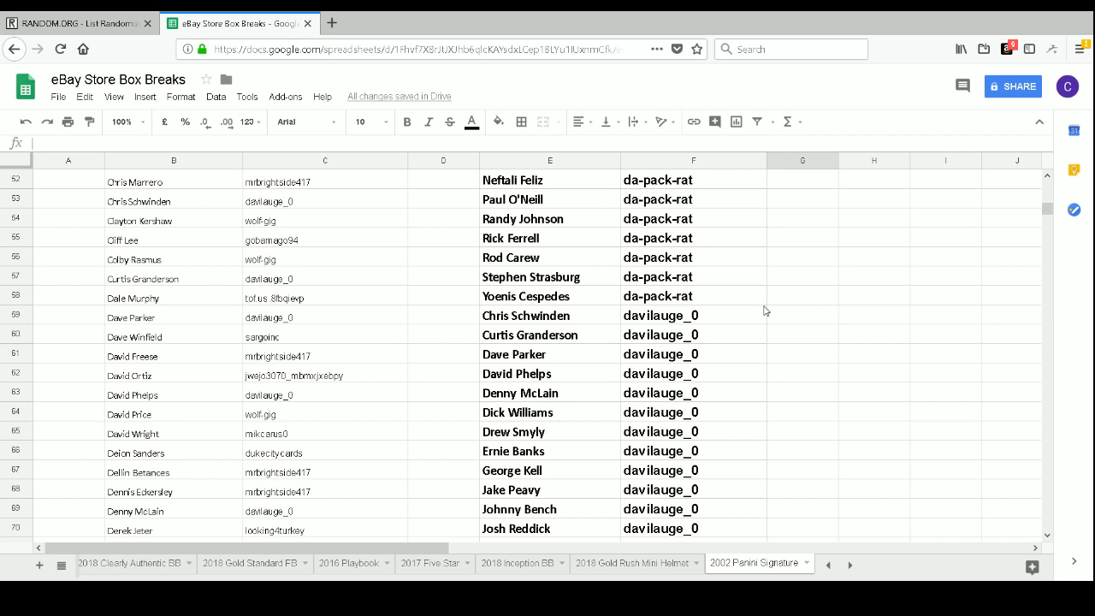
scroll(765, 311, down, 1)
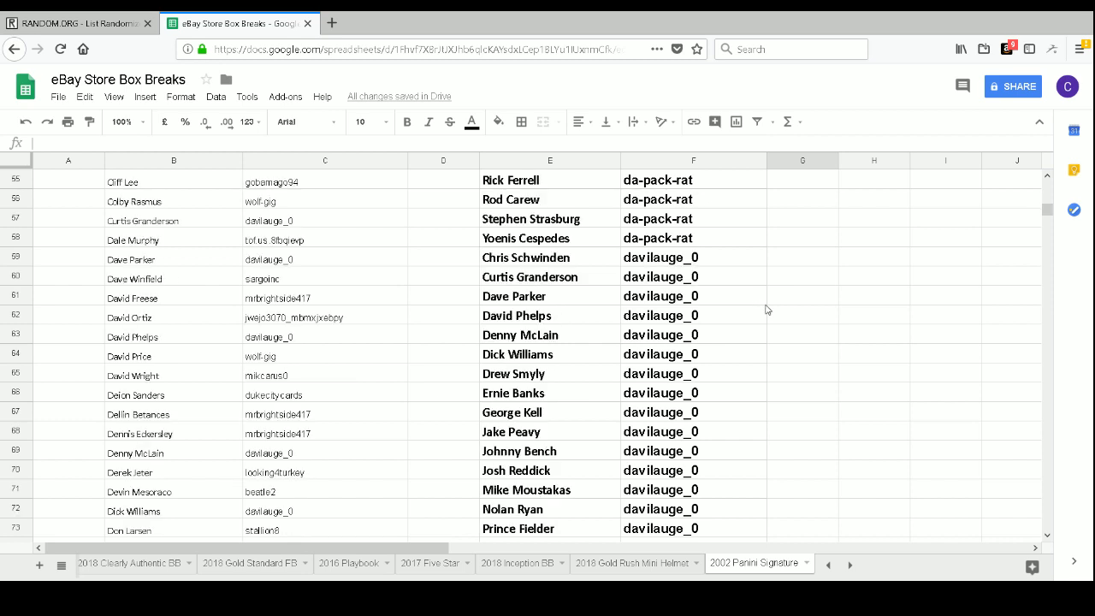
scroll(767, 310, down, 1)
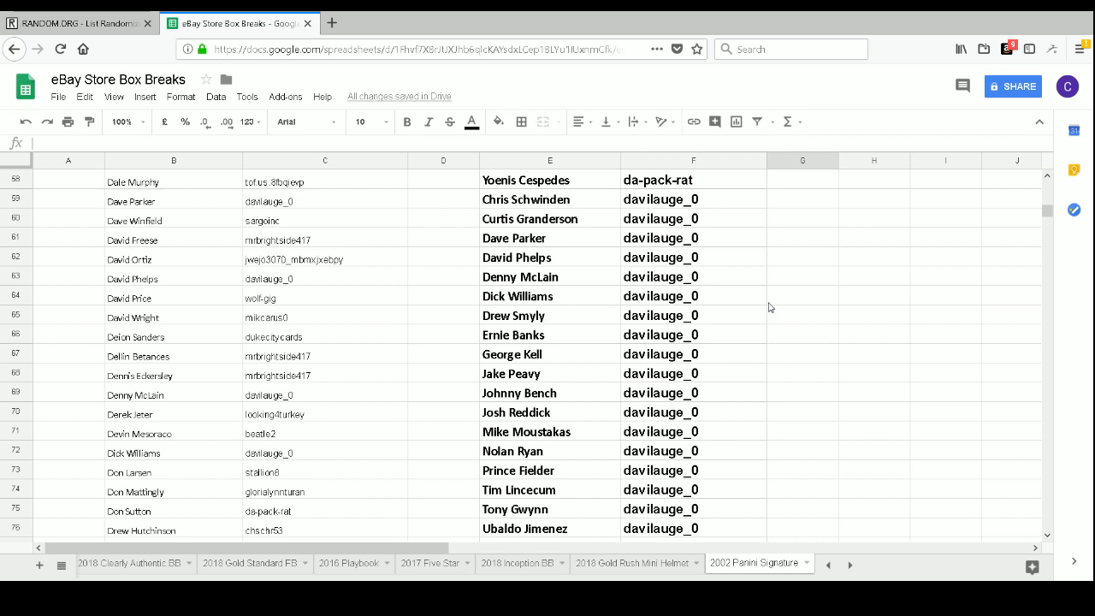
scroll(769, 307, down, 1)
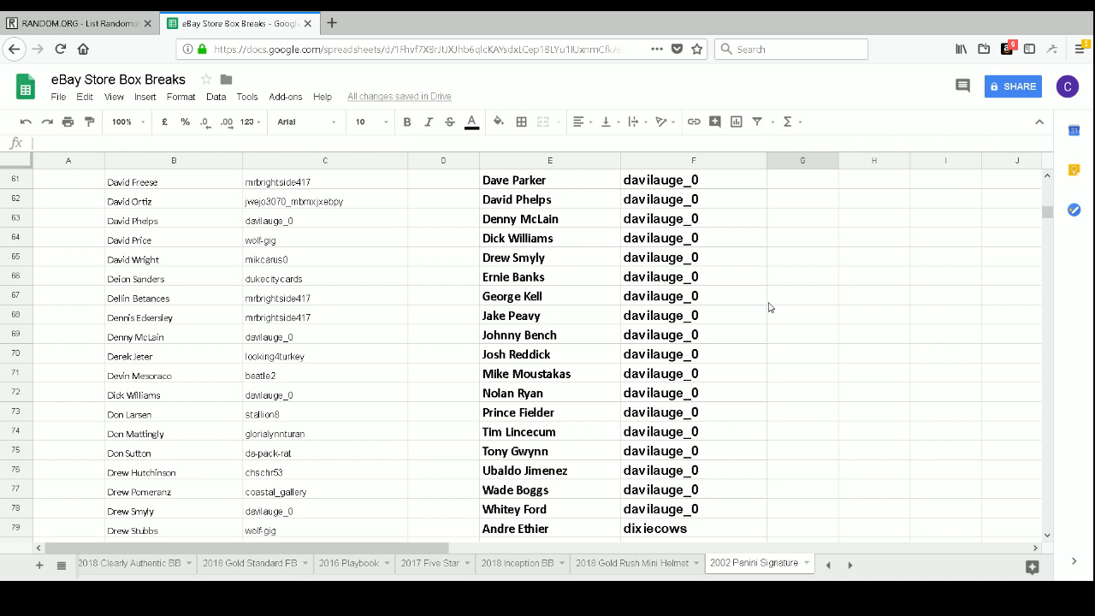
scroll(769, 307, down, 1)
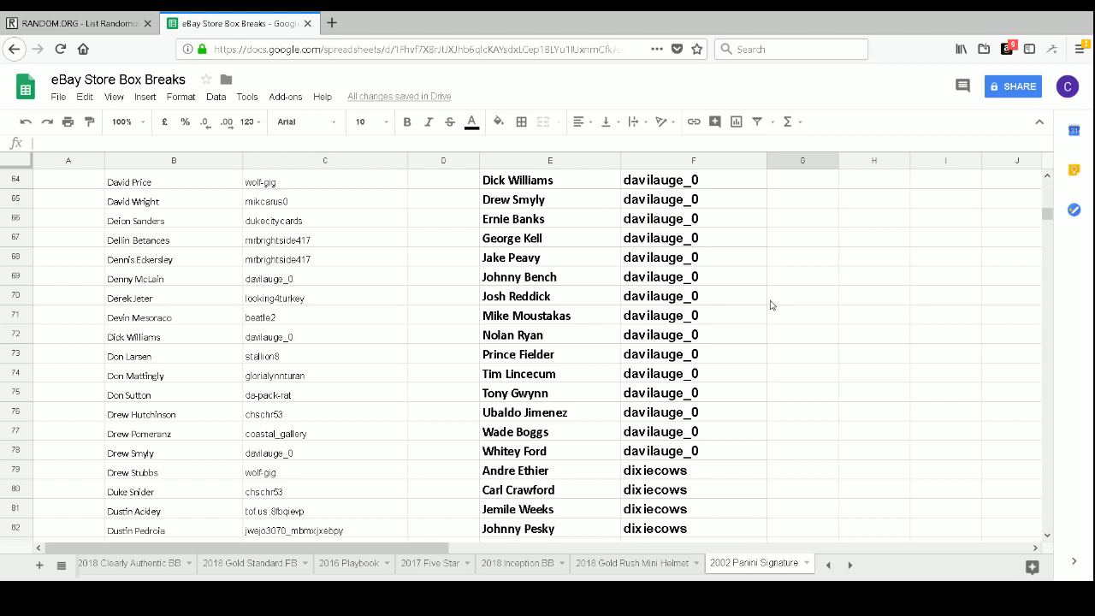
scroll(770, 305, down, 1)
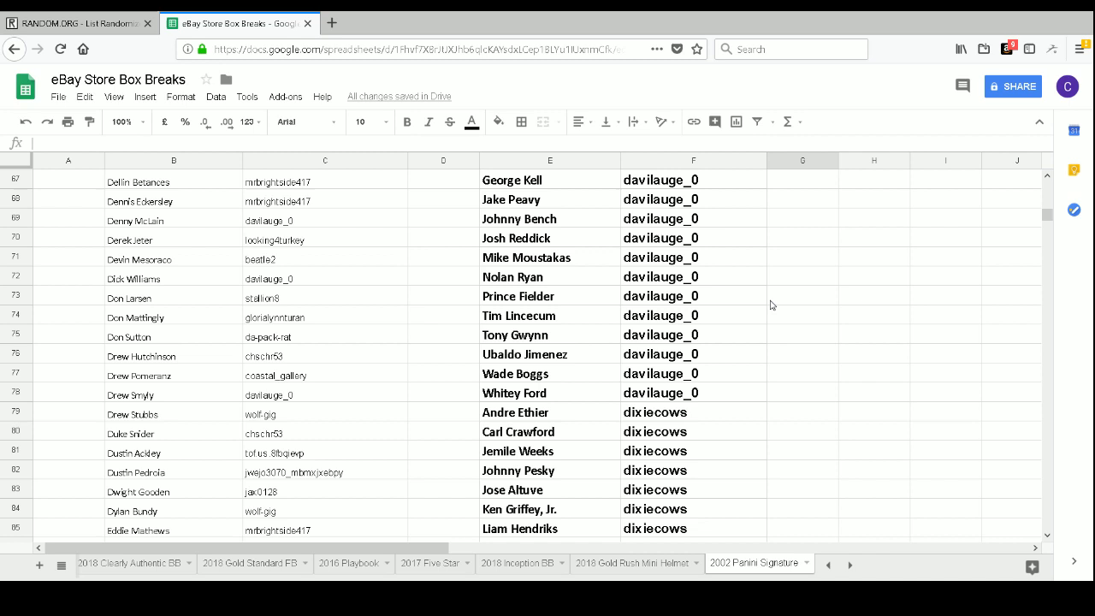
scroll(770, 305, down, 3)
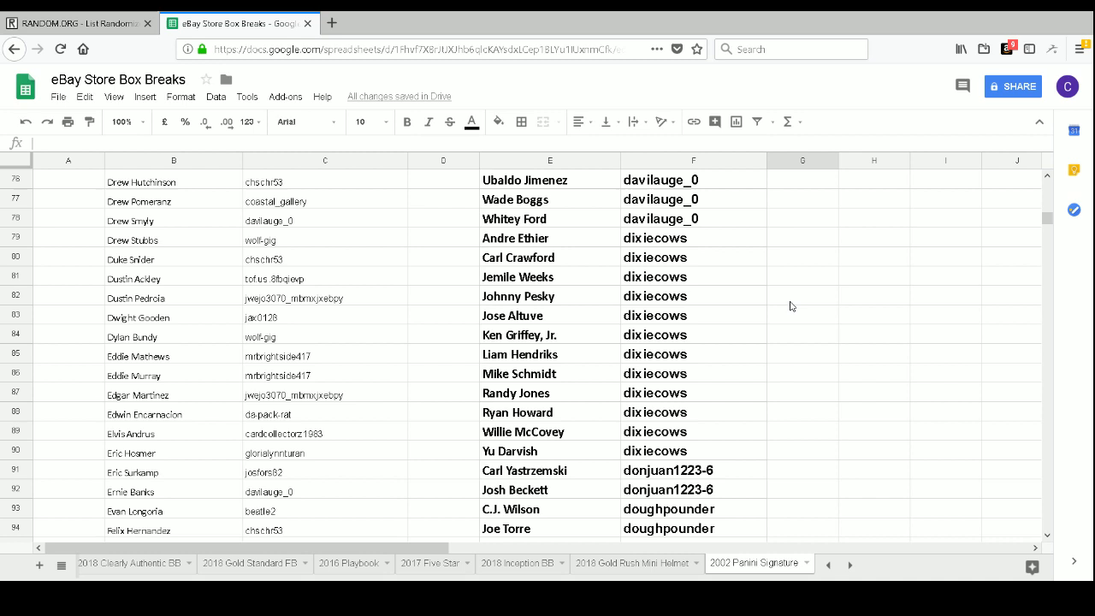
scroll(791, 306, down, 3)
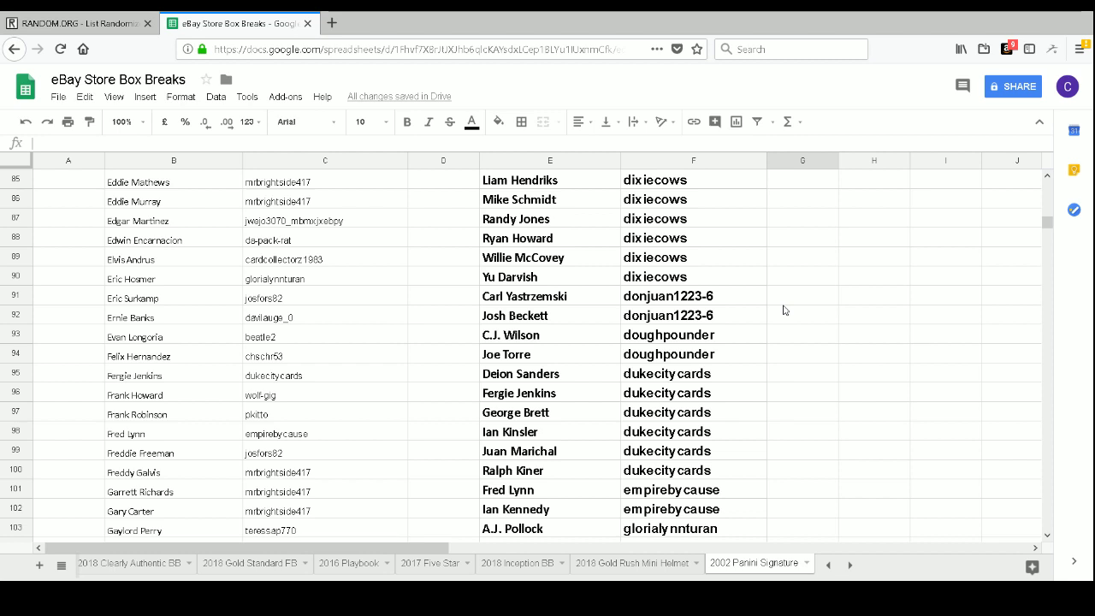
scroll(785, 309, down, 2)
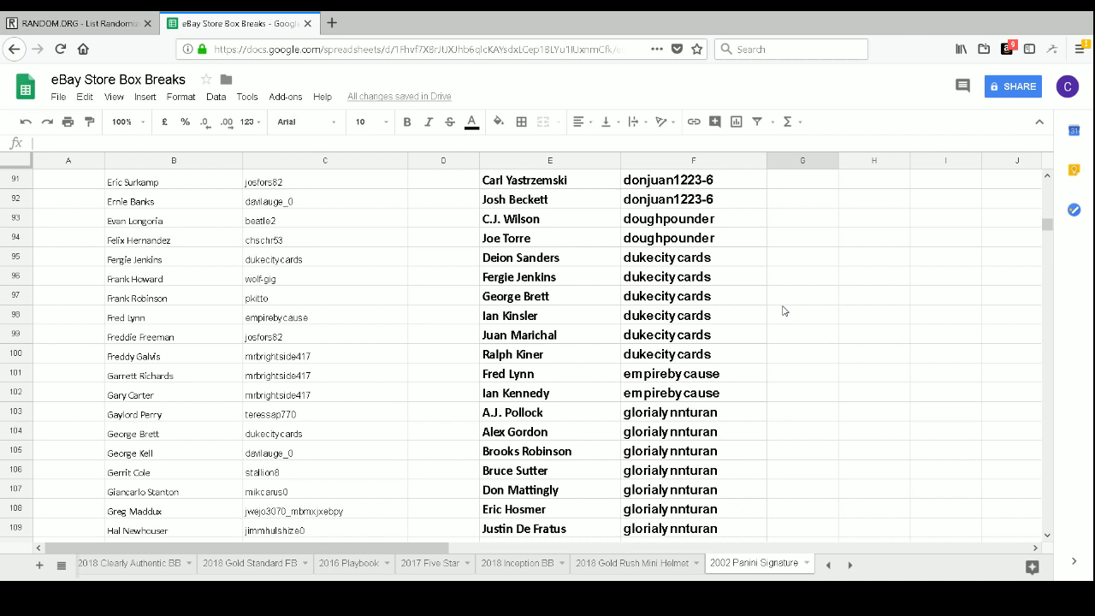
scroll(784, 311, down, 1)
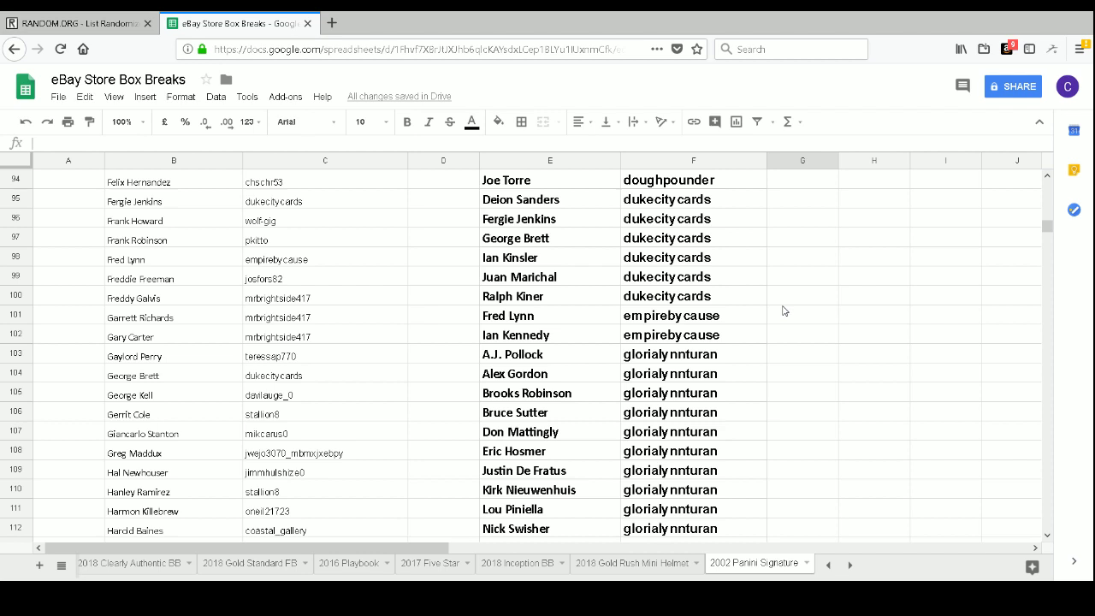
scroll(785, 311, down, 1)
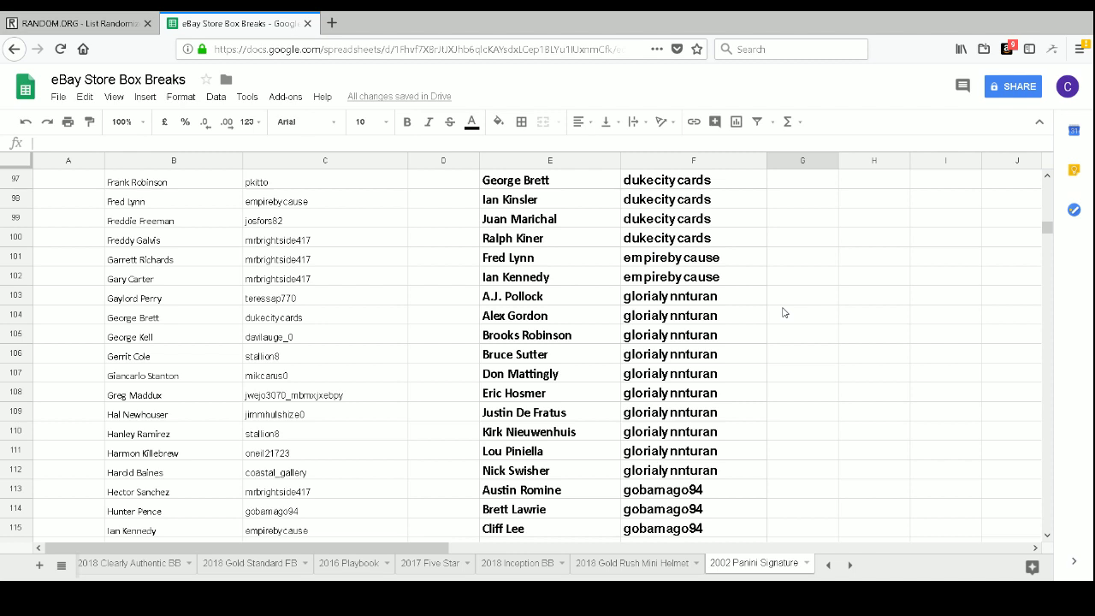
scroll(784, 310, down, 2)
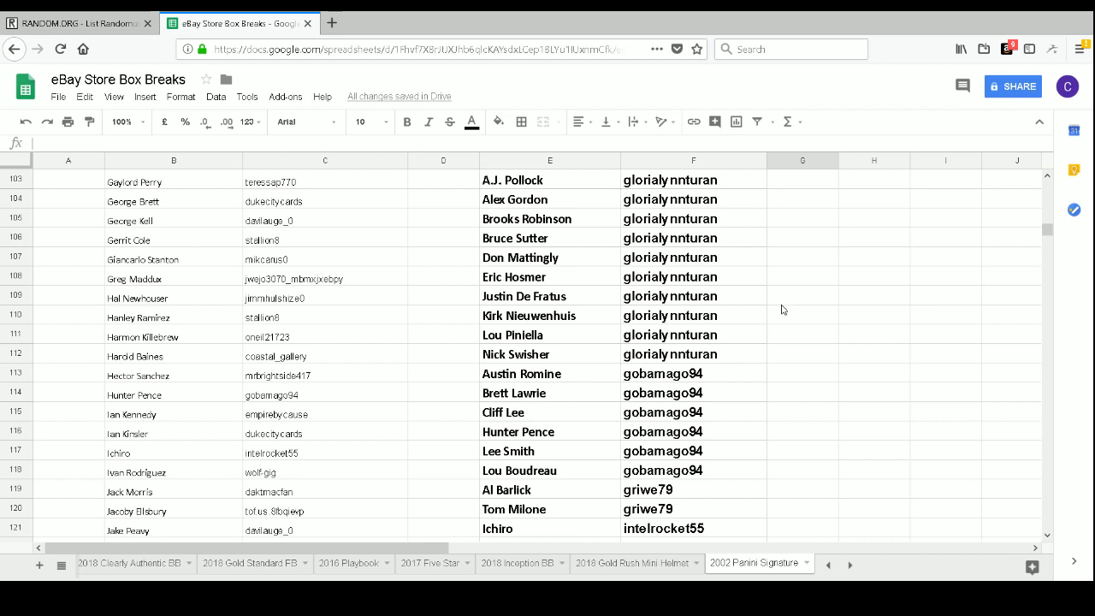
scroll(785, 307, down, 1)
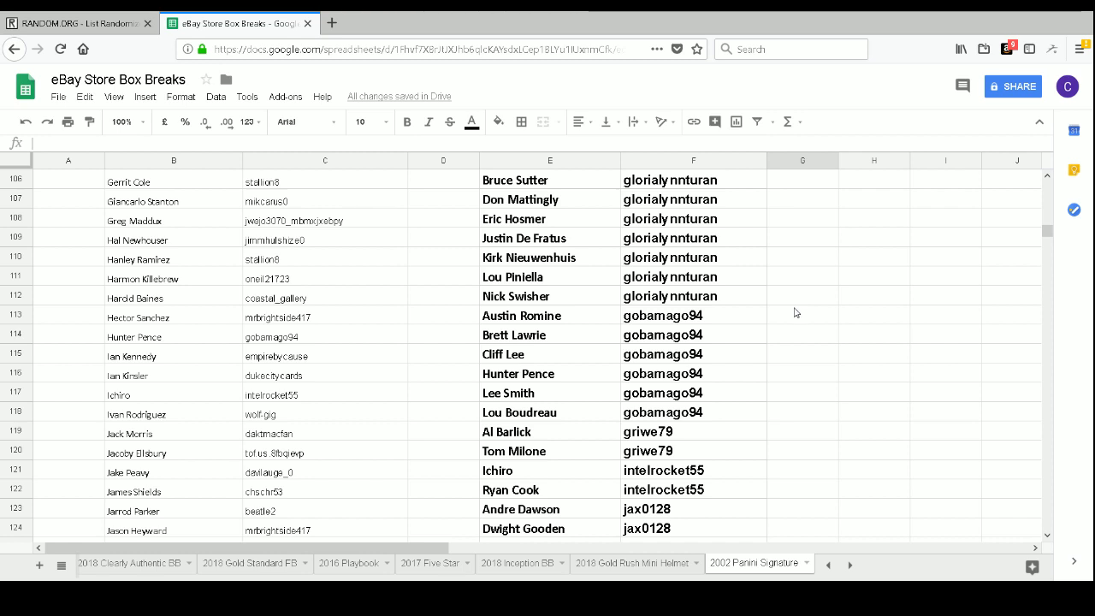
scroll(795, 312, down, 1)
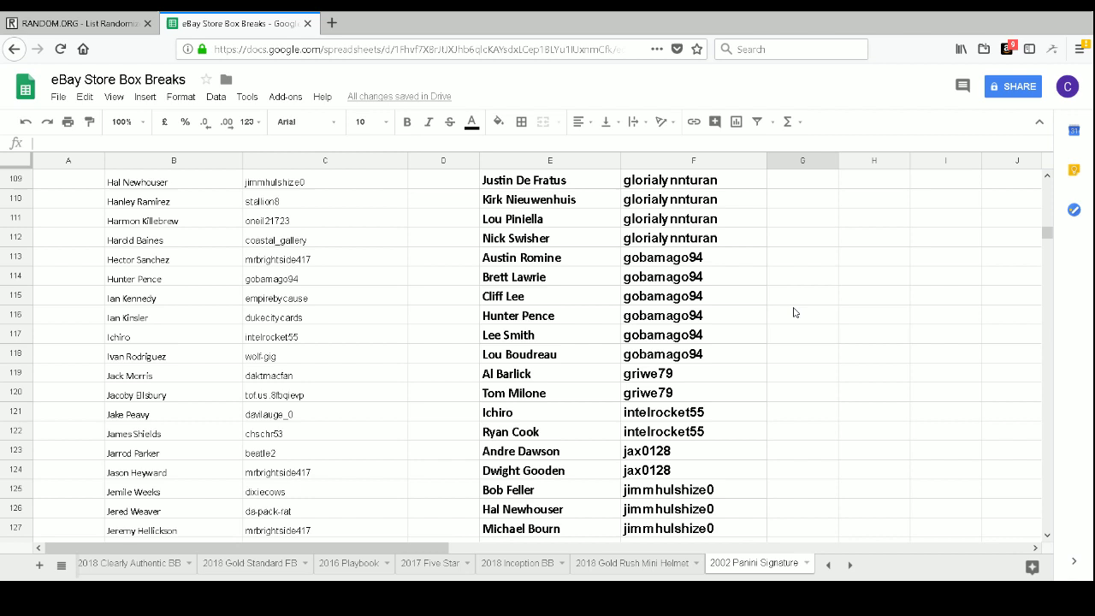
scroll(794, 316, down, 1)
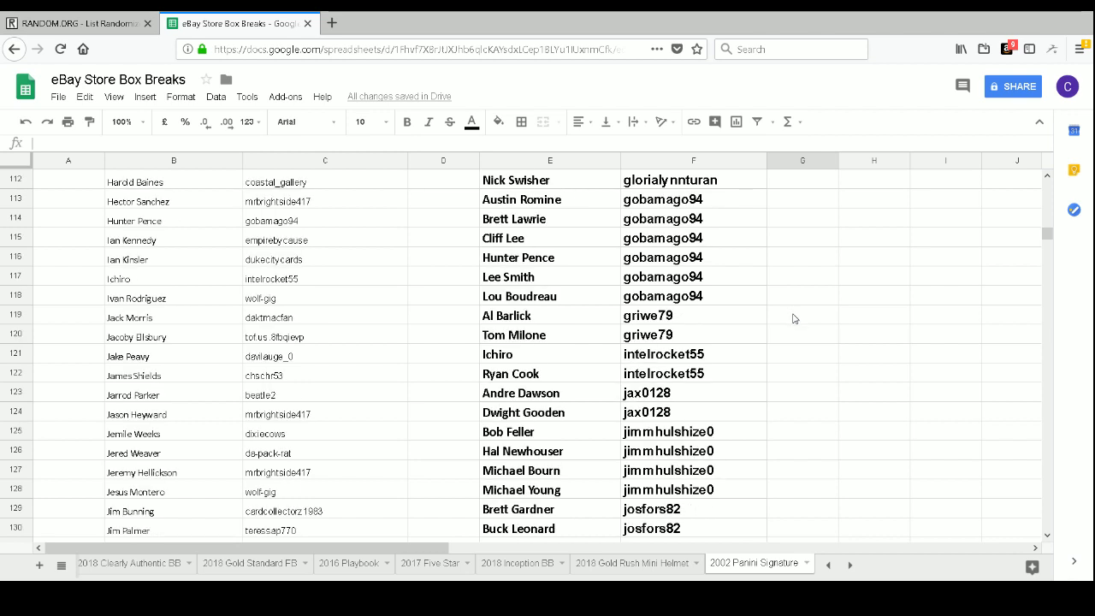
scroll(793, 321, down, 1)
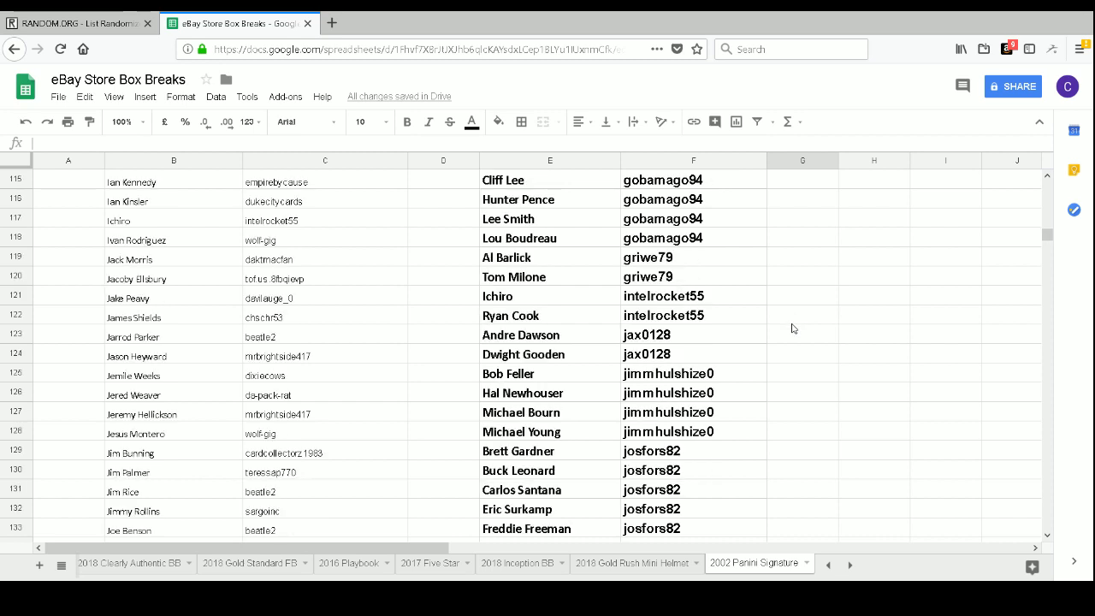
scroll(792, 329, down, 1)
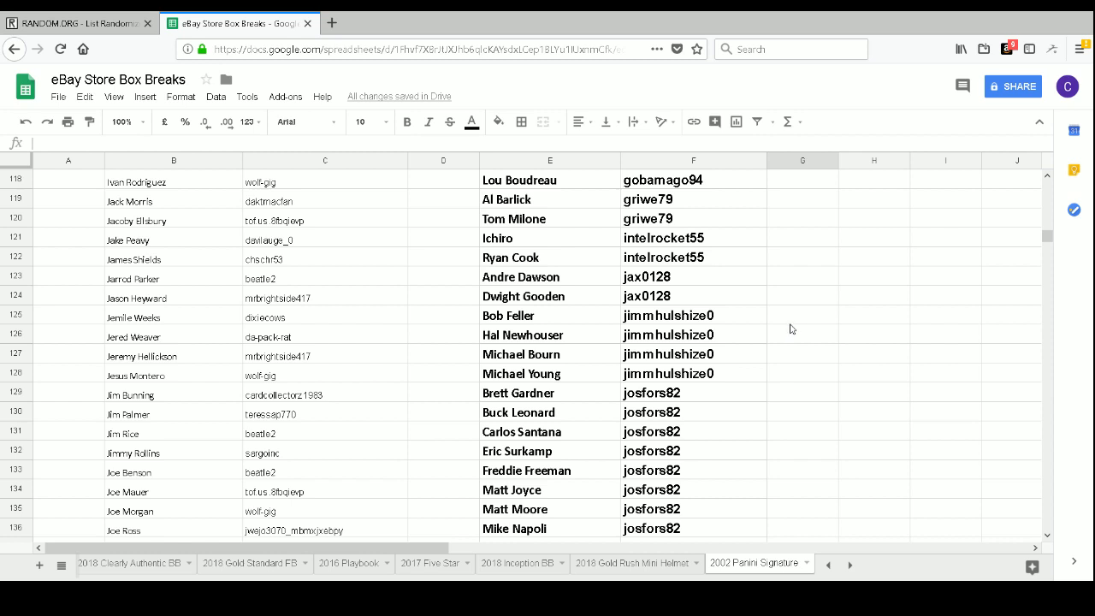
scroll(790, 332, down, 1)
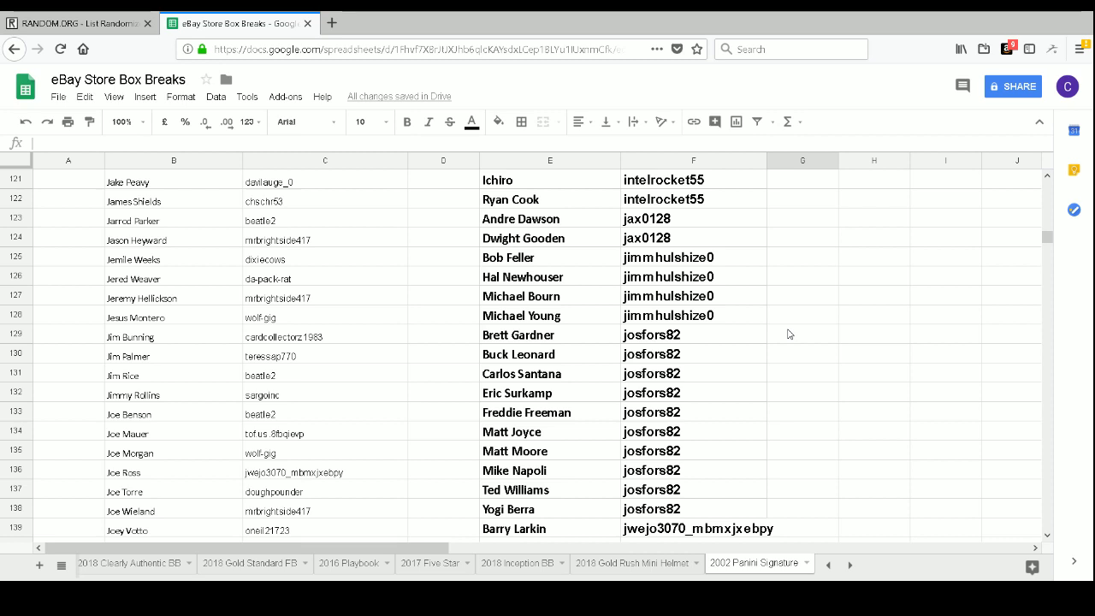
scroll(788, 334, down, 1)
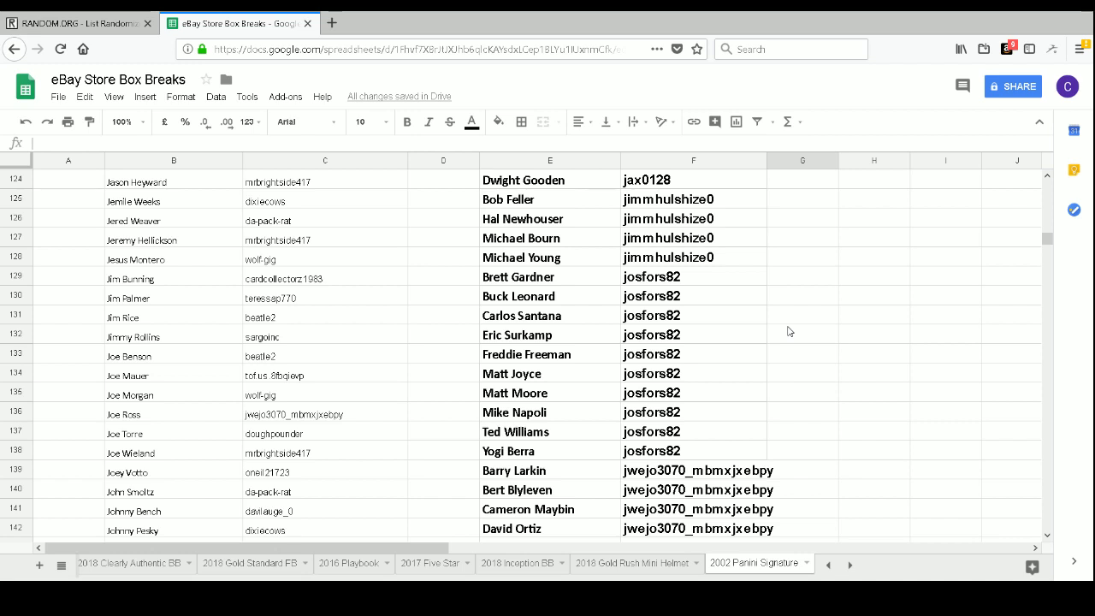
scroll(789, 332, down, 1)
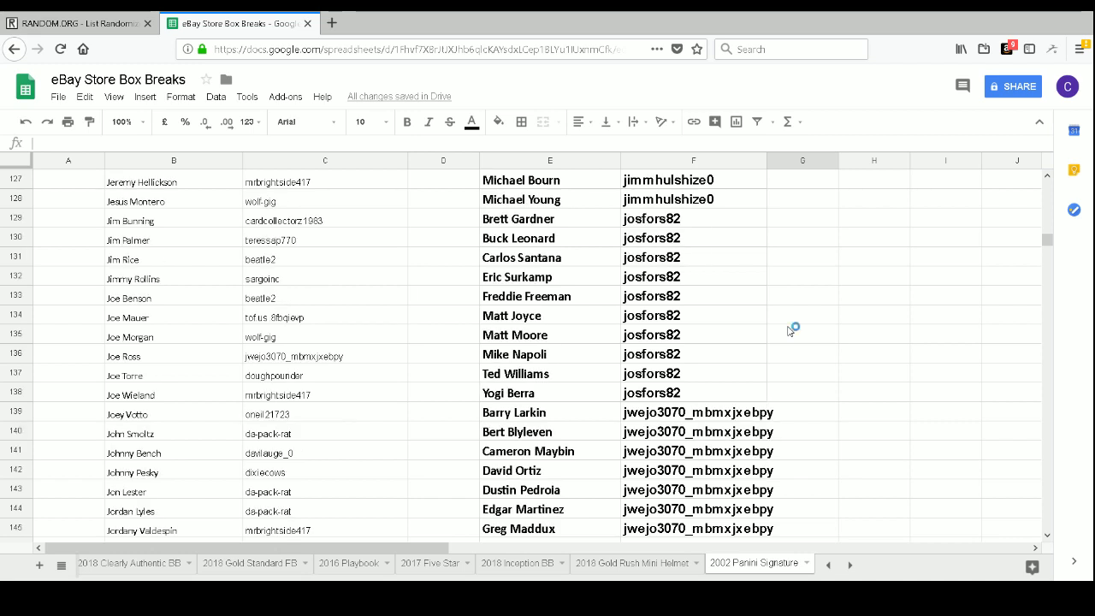
scroll(790, 331, down, 2)
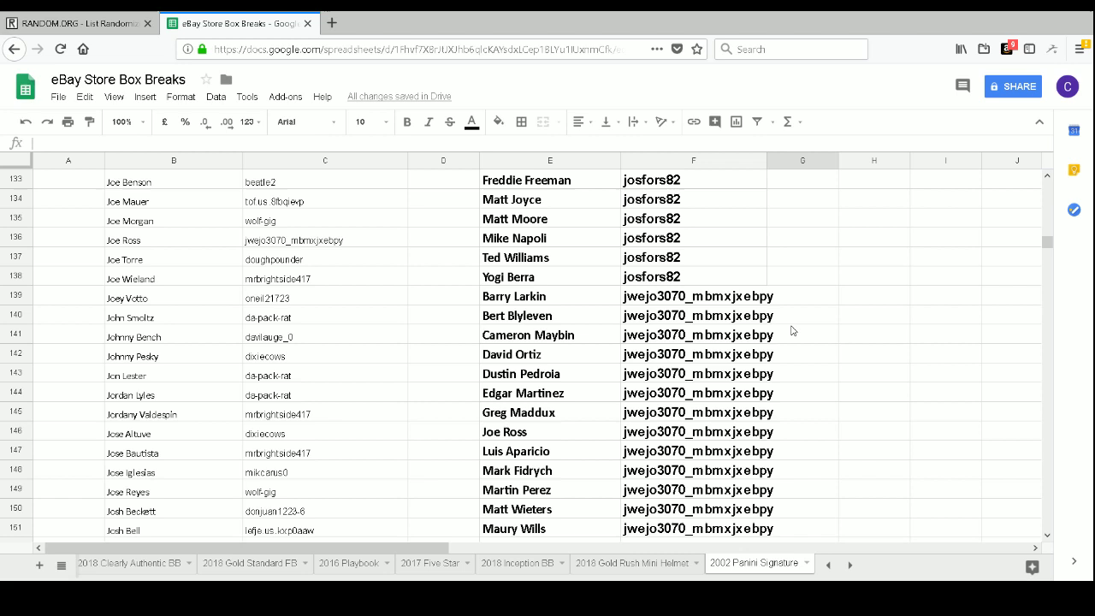
scroll(802, 314, down, 1)
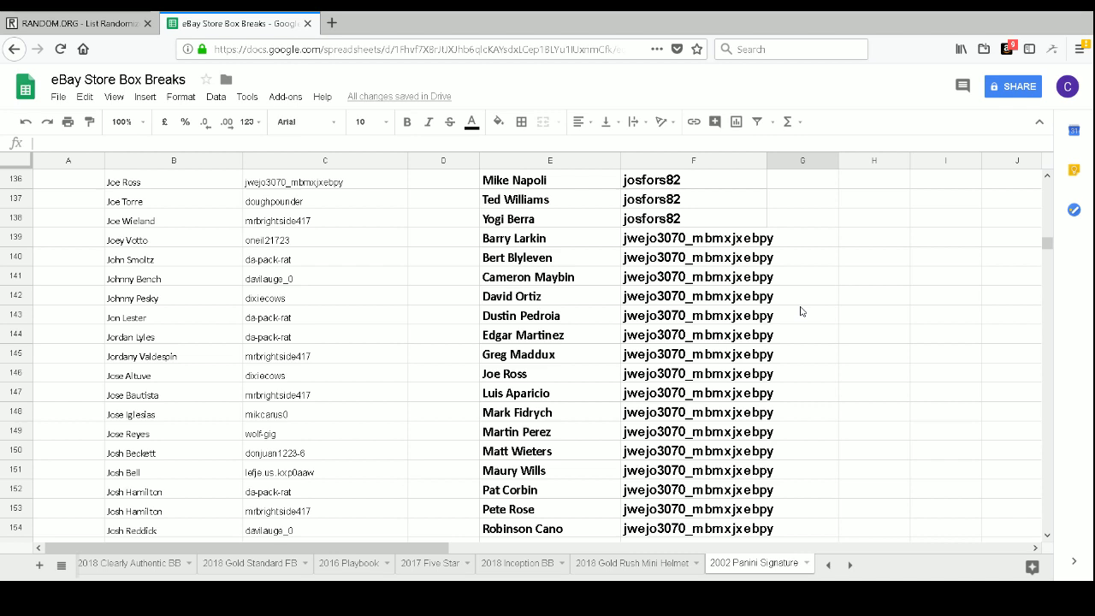
Review the remaining buyer-sorted player assignments in columns E and F, buyer by buyer, from row 155 down to the end at row 264
scroll(802, 312, down, 1)
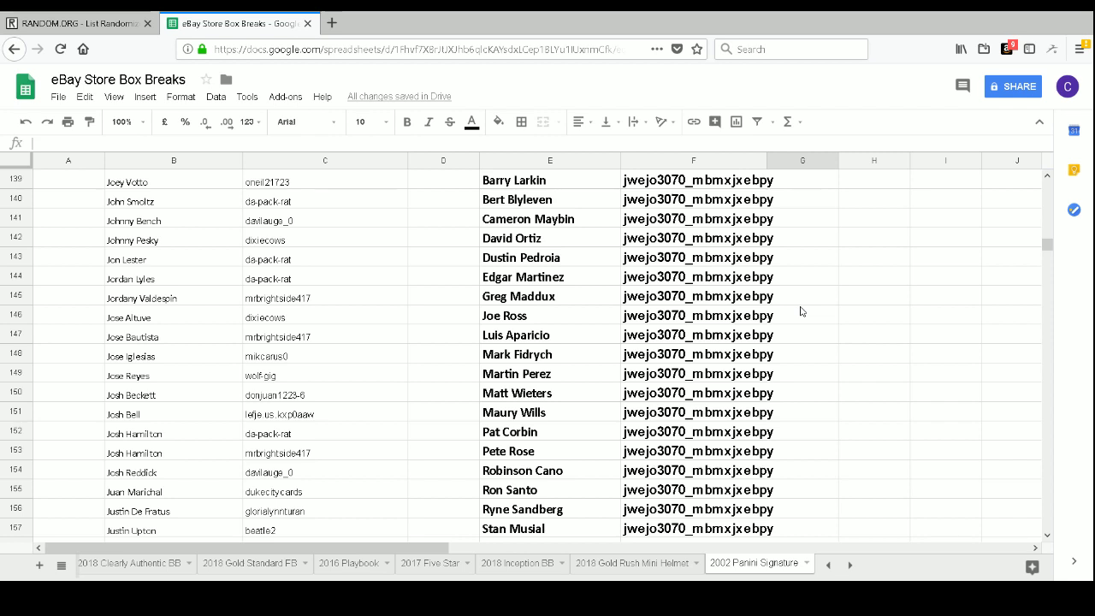
scroll(801, 312, down, 1)
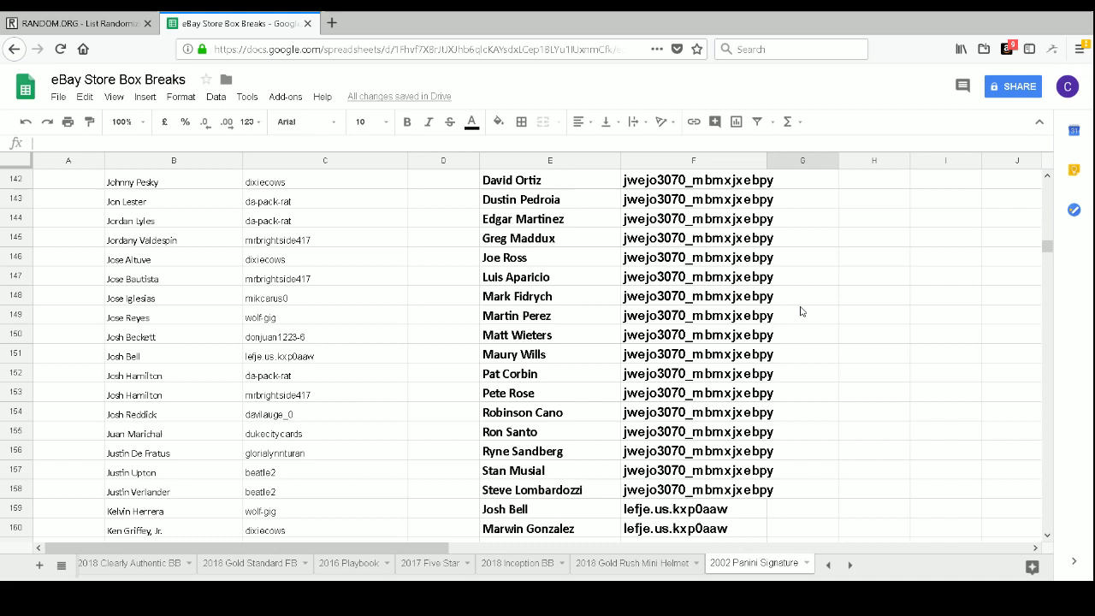
scroll(801, 311, down, 1)
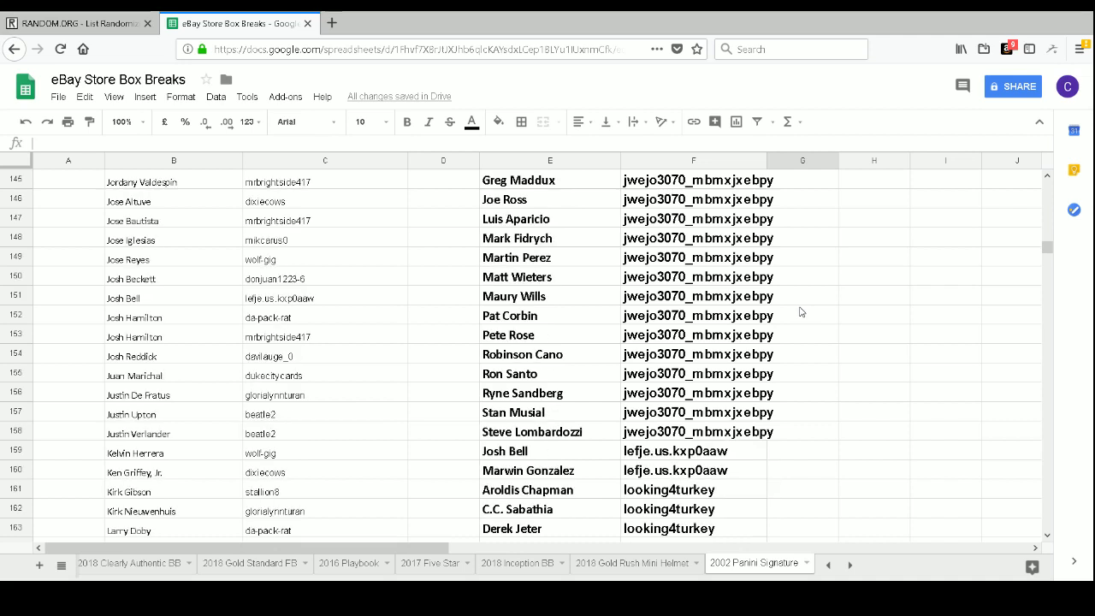
scroll(801, 311, down, 1)
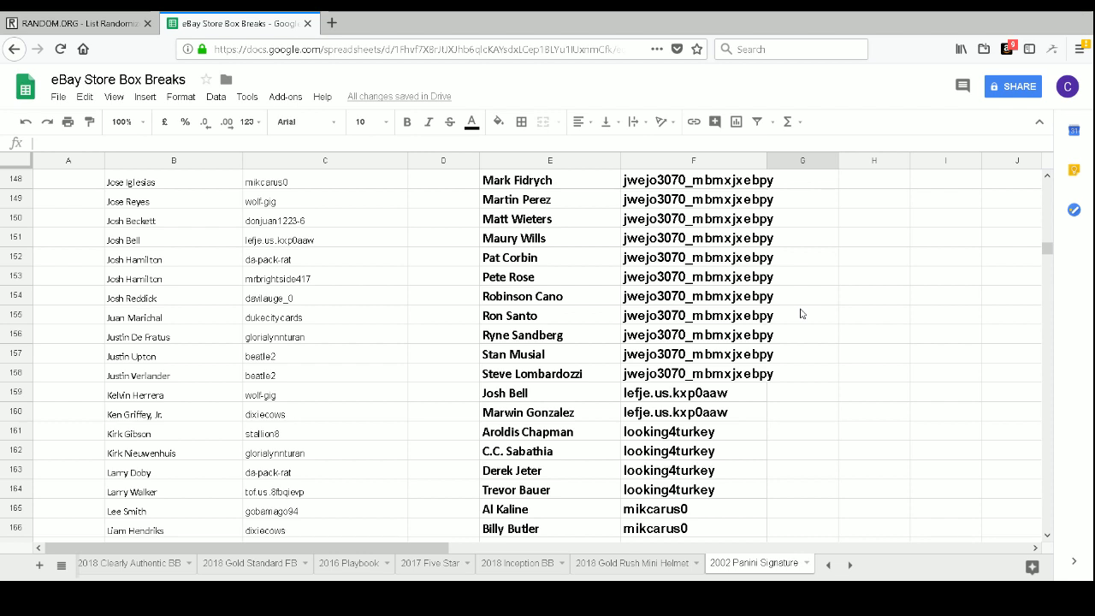
scroll(801, 314, down, 1)
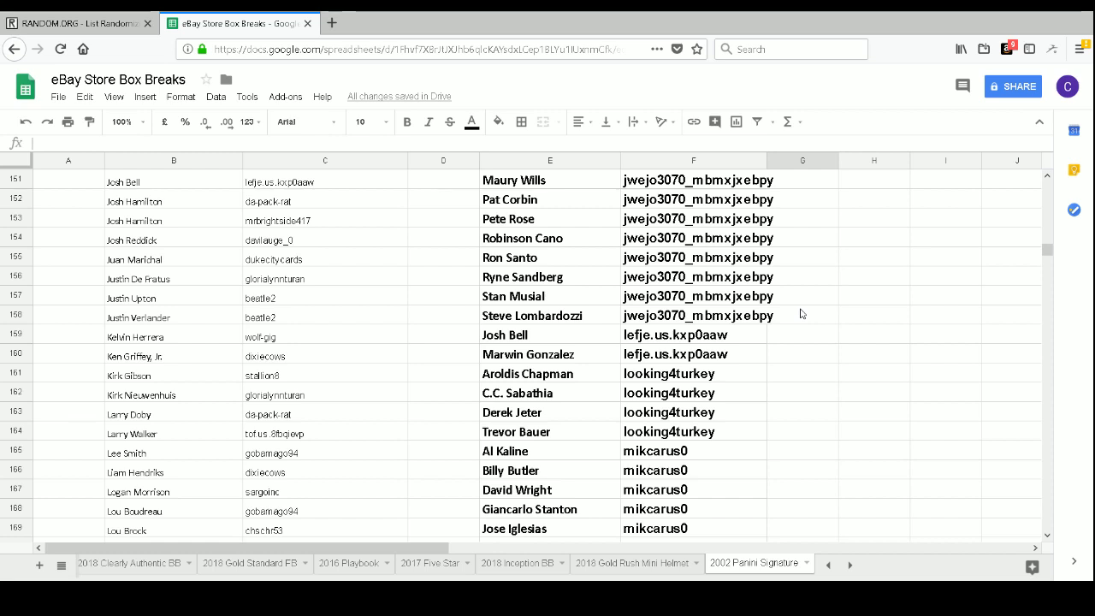
scroll(800, 313, down, 1)
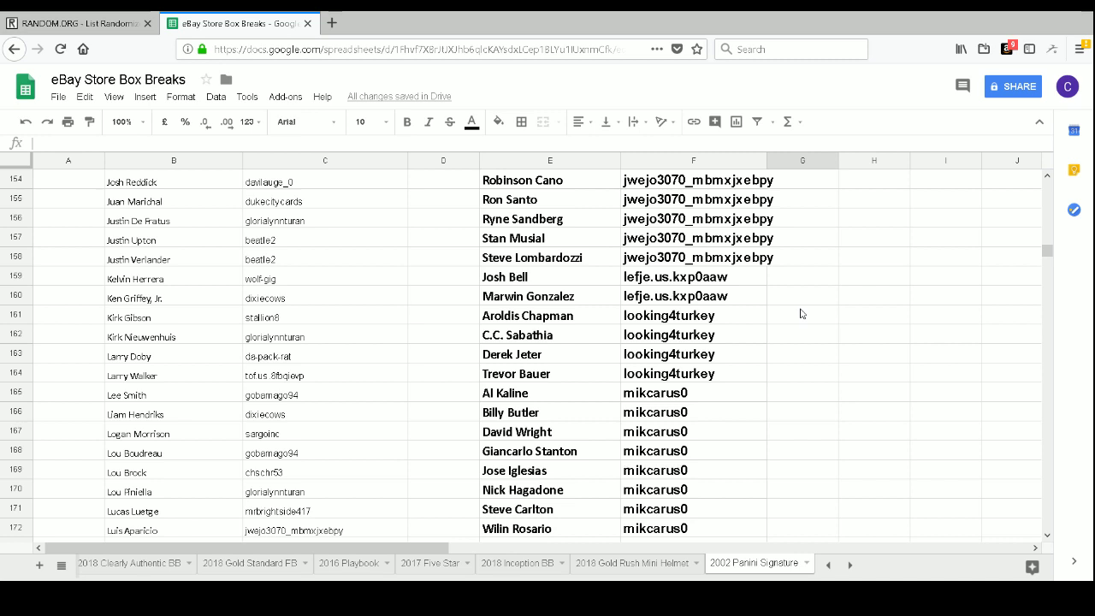
scroll(801, 314, down, 1)
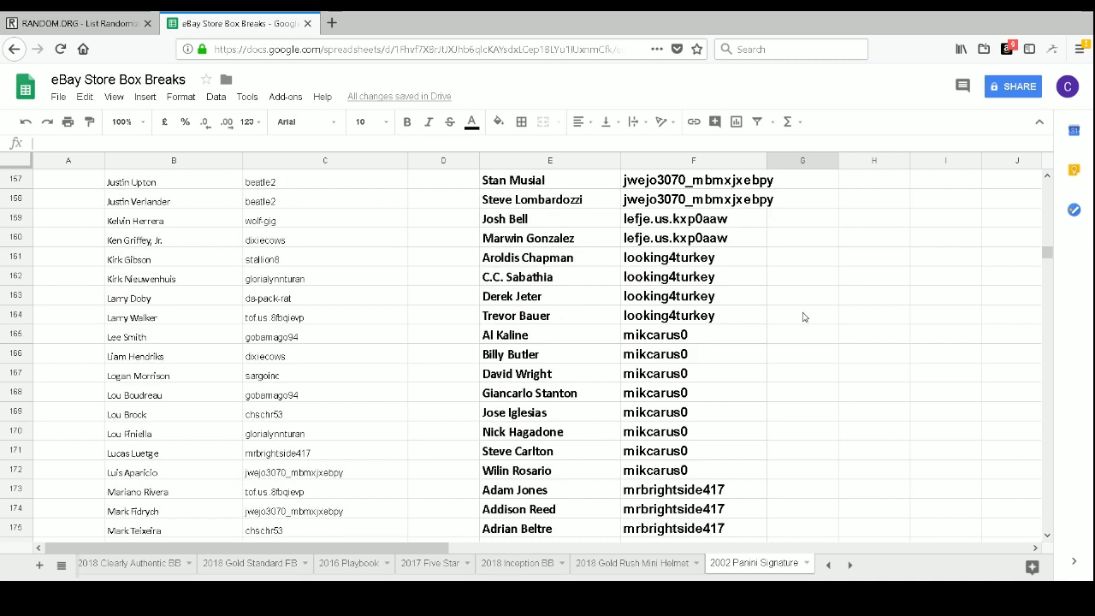
scroll(803, 316, down, 1)
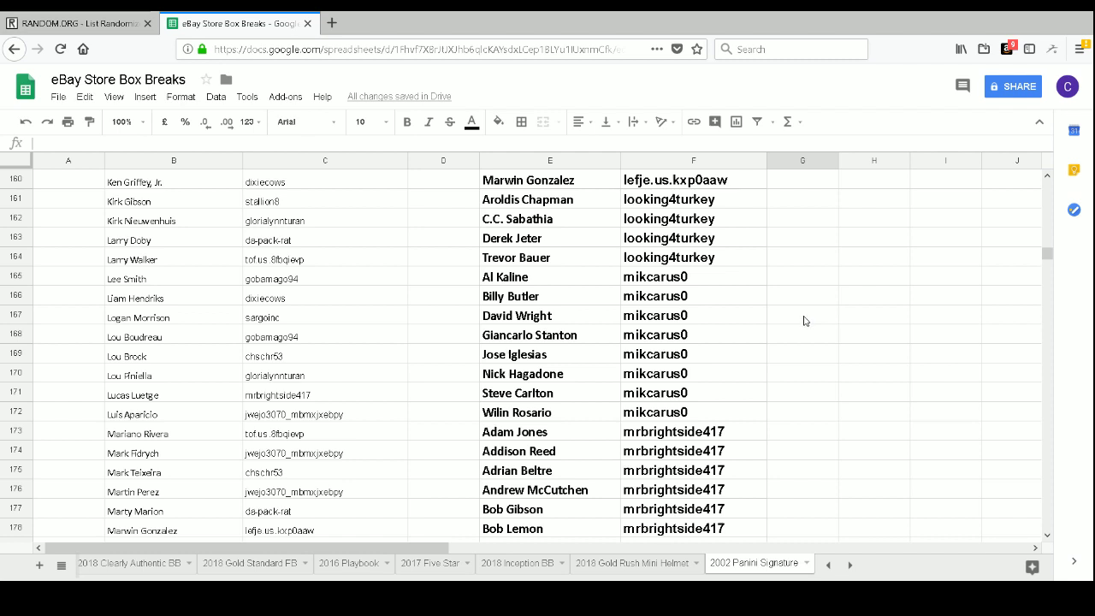
scroll(803, 316, down, 2)
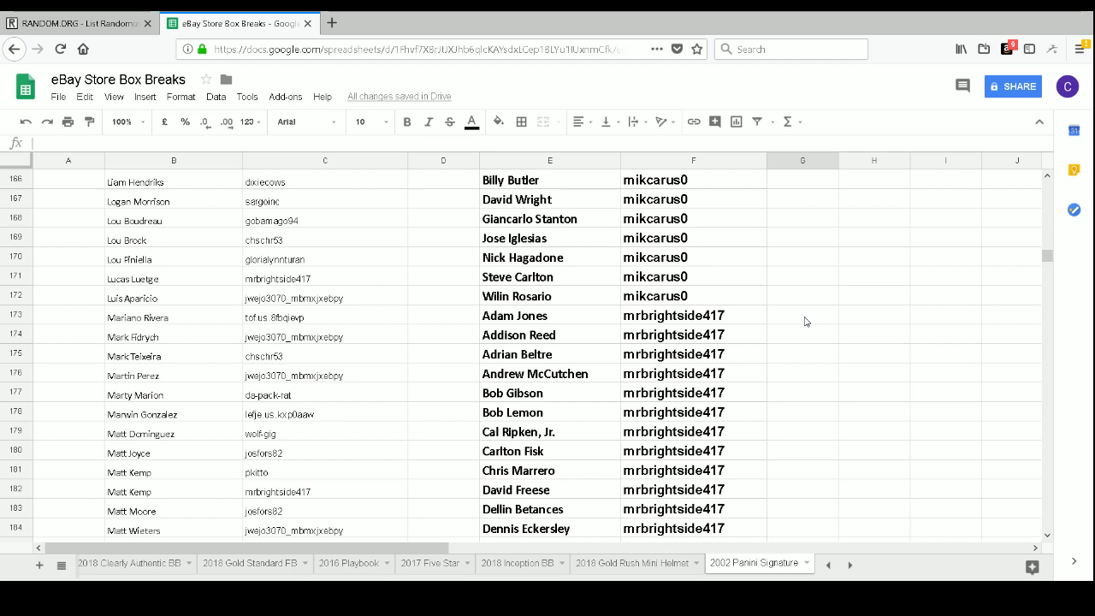
scroll(804, 320, down, 1)
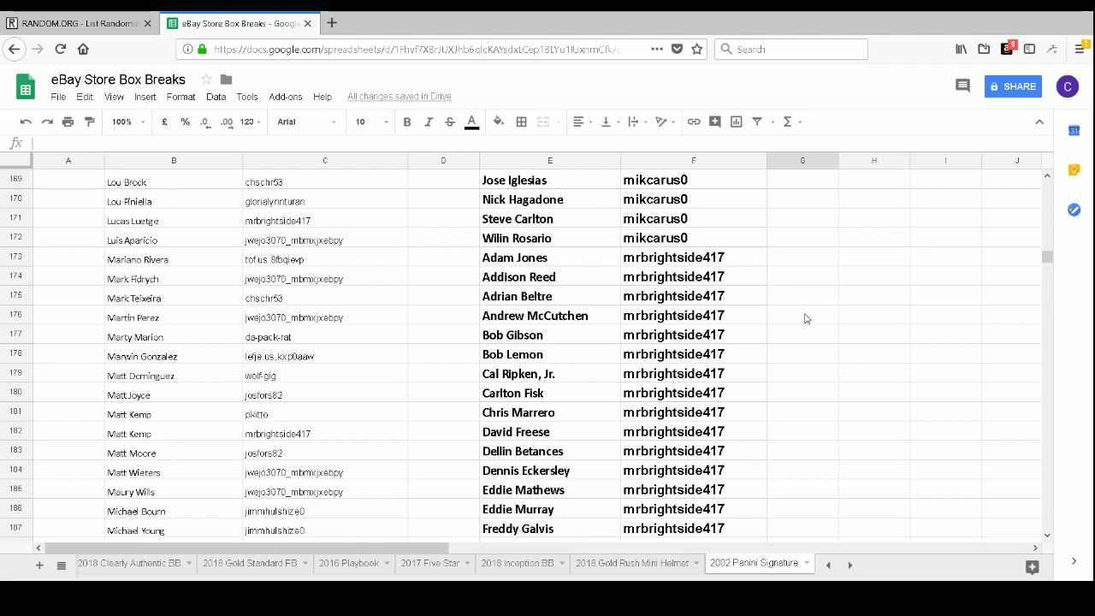
scroll(804, 318, down, 1)
scroll(806, 315, down, 1)
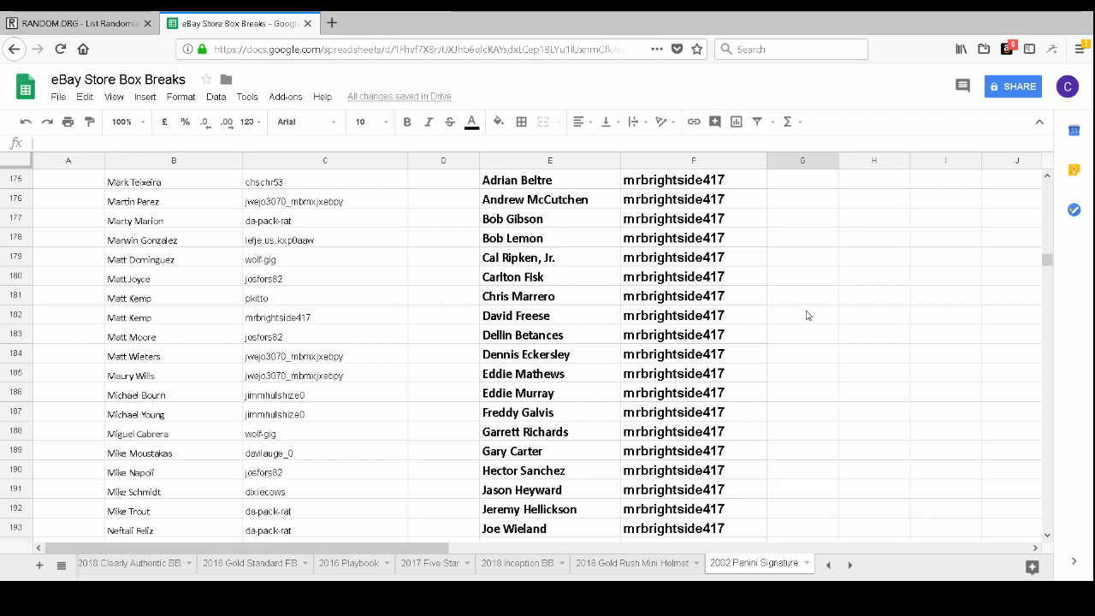
scroll(805, 316, down, 1)
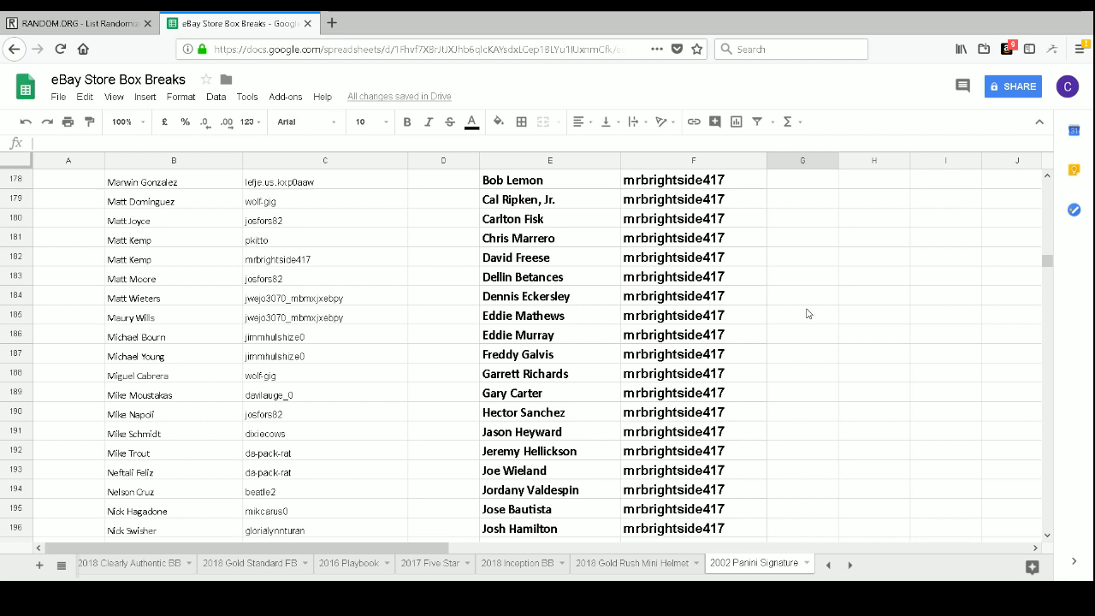
scroll(806, 314, down, 1)
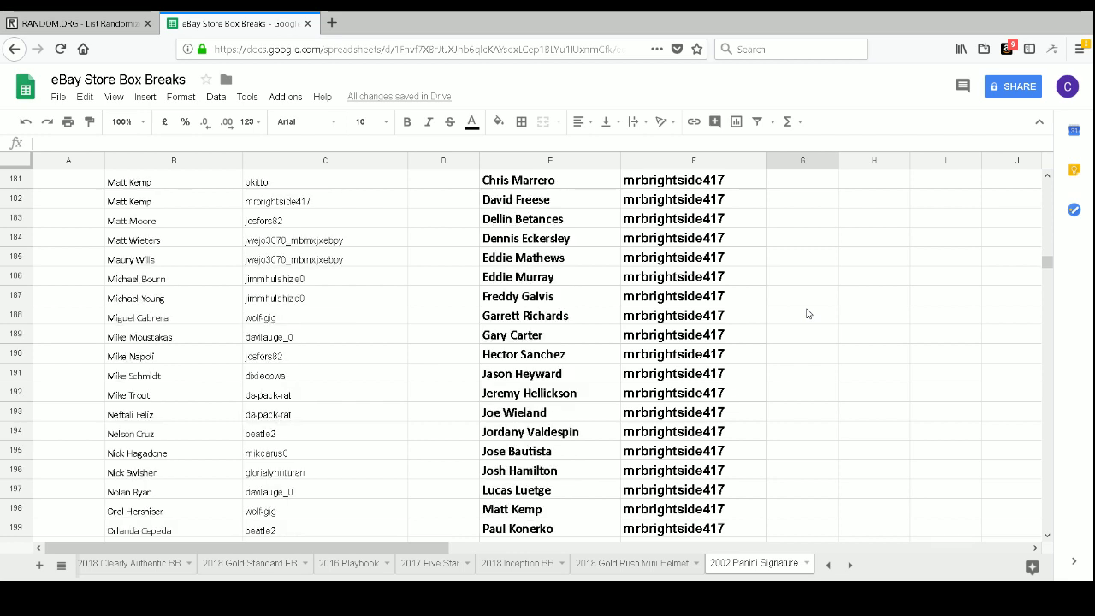
scroll(807, 312, down, 1)
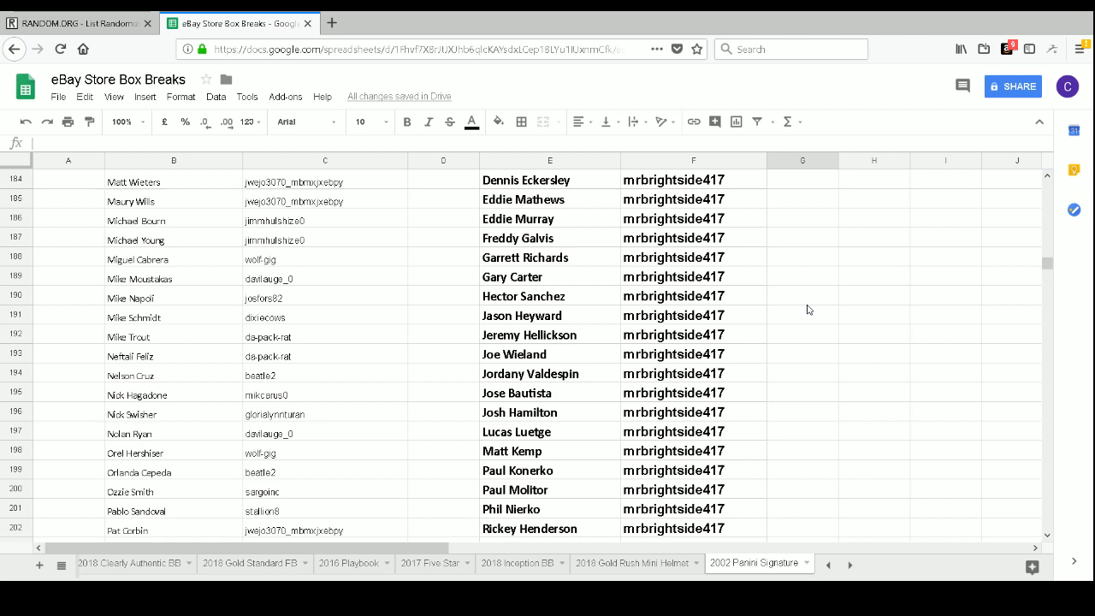
scroll(807, 310, down, 1)
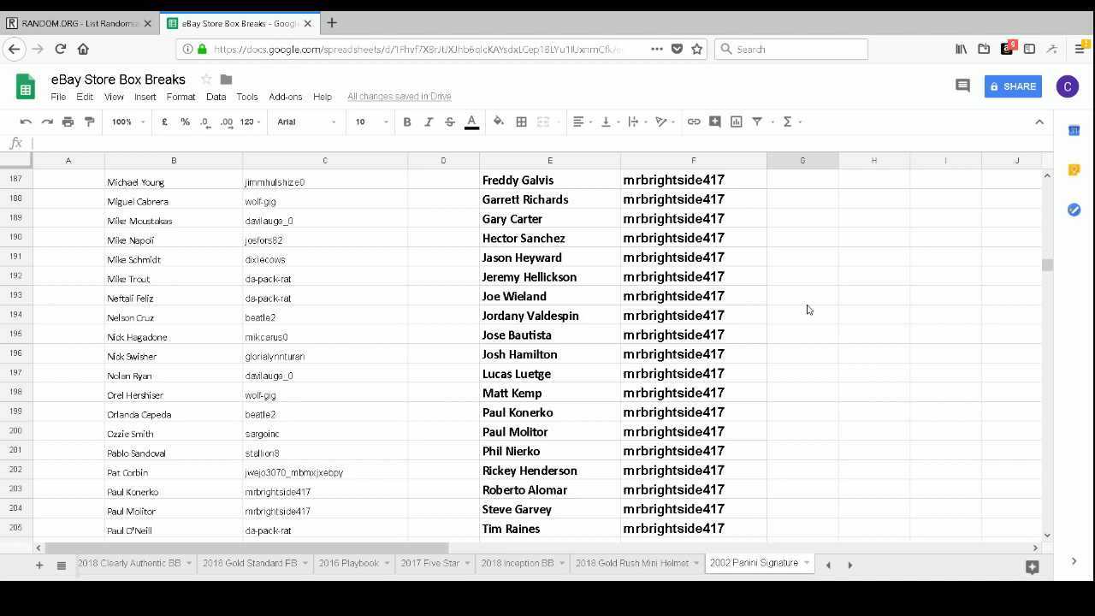
scroll(806, 310, down, 1)
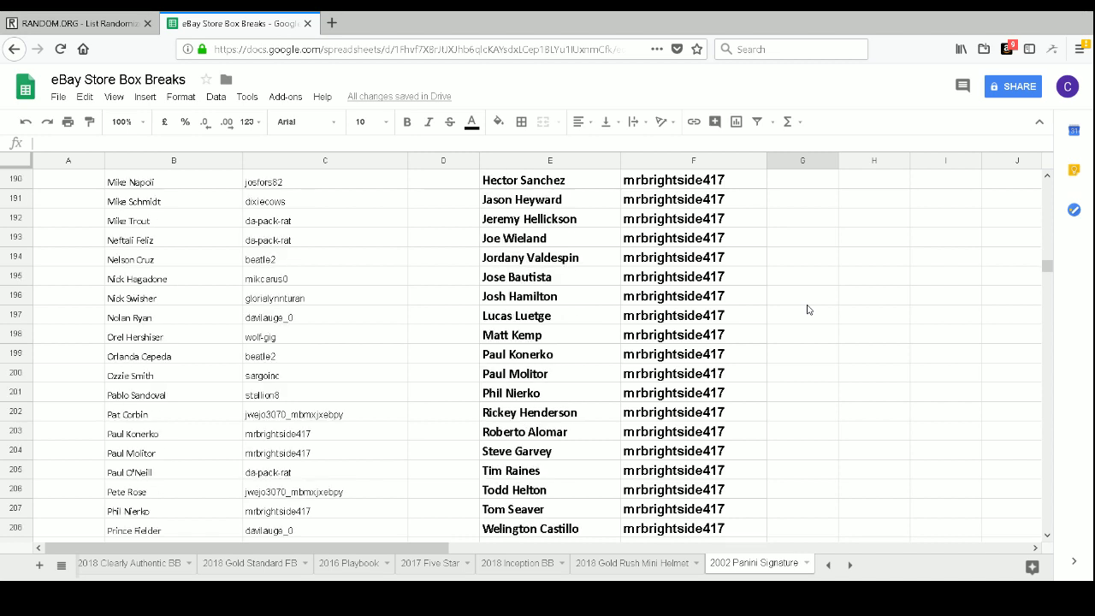
scroll(806, 310, down, 1)
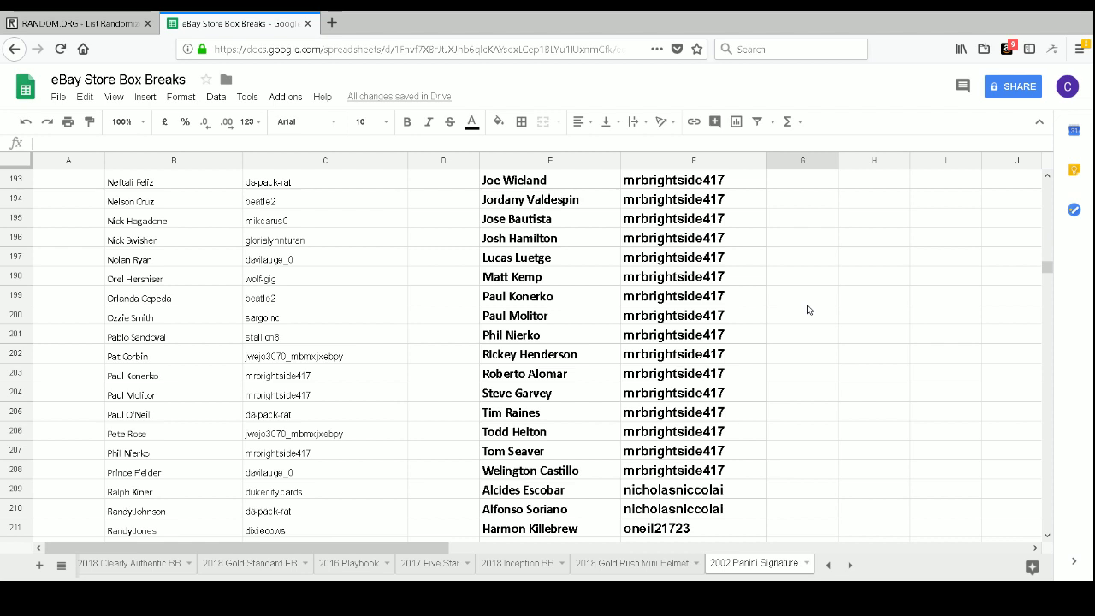
scroll(806, 310, down, 1)
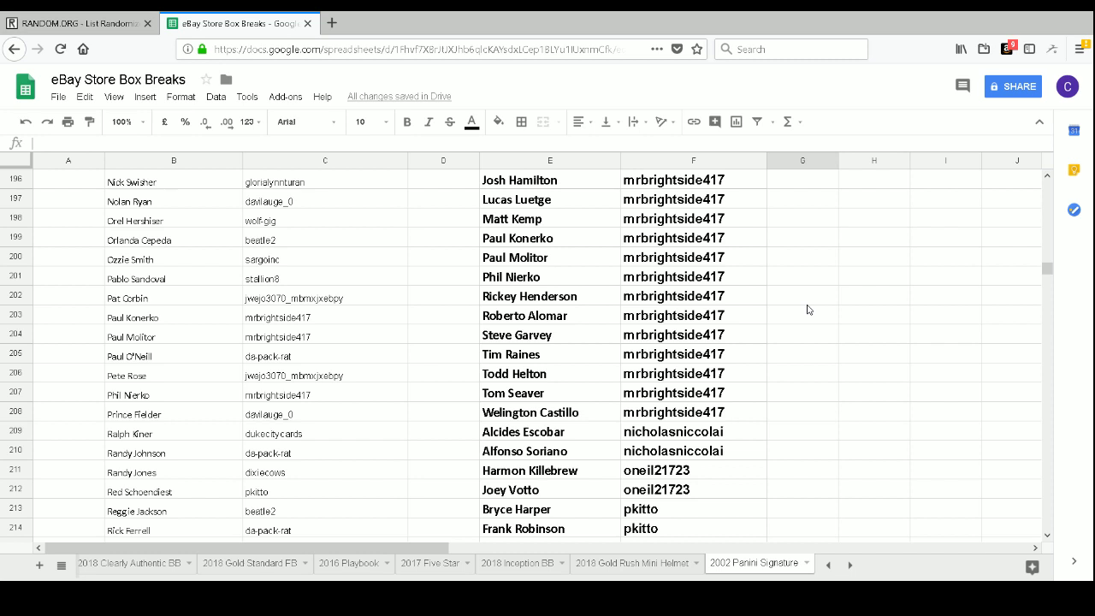
scroll(807, 309, down, 1)
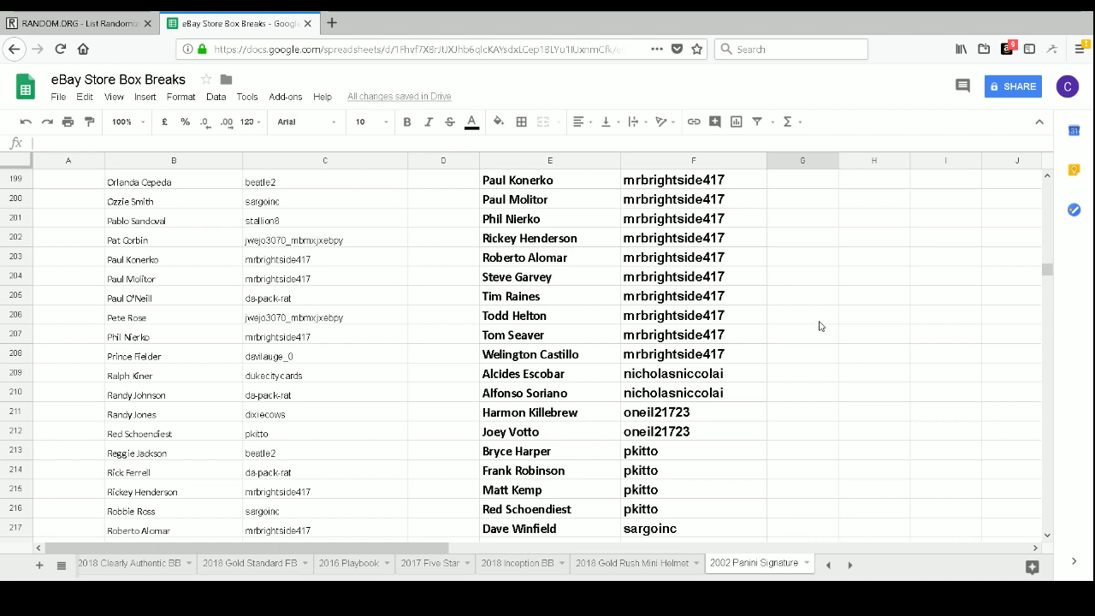
scroll(819, 326, down, 1)
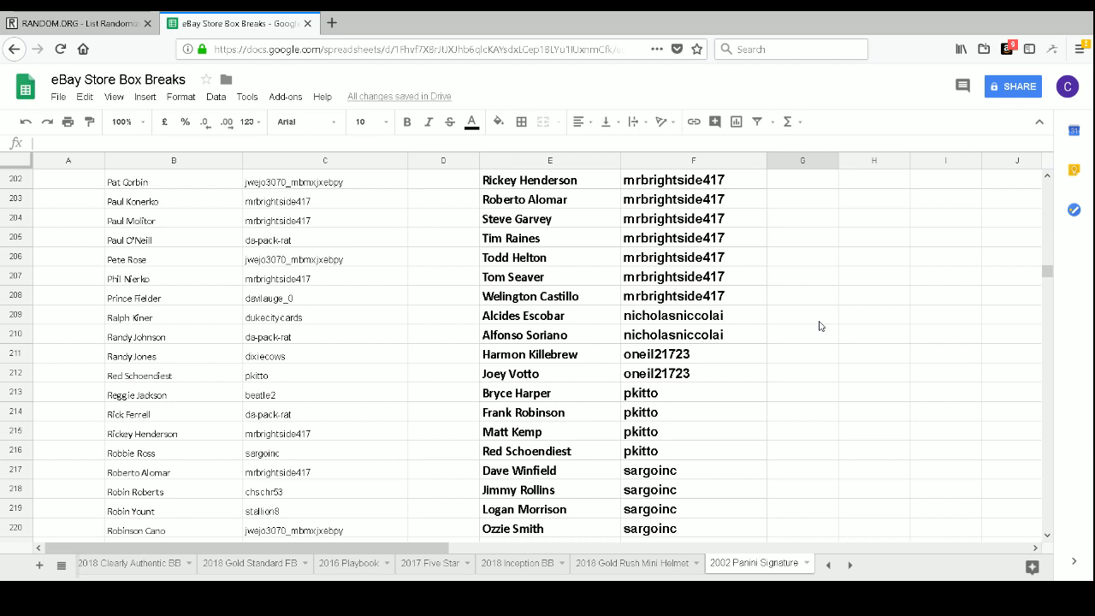
scroll(819, 326, down, 1)
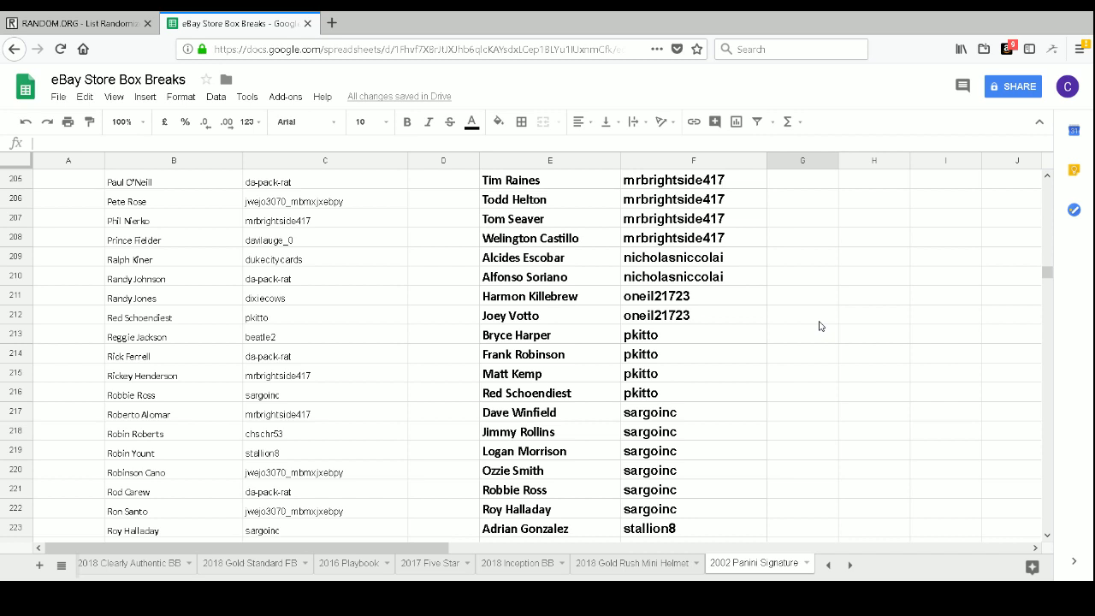
scroll(819, 326, down, 2)
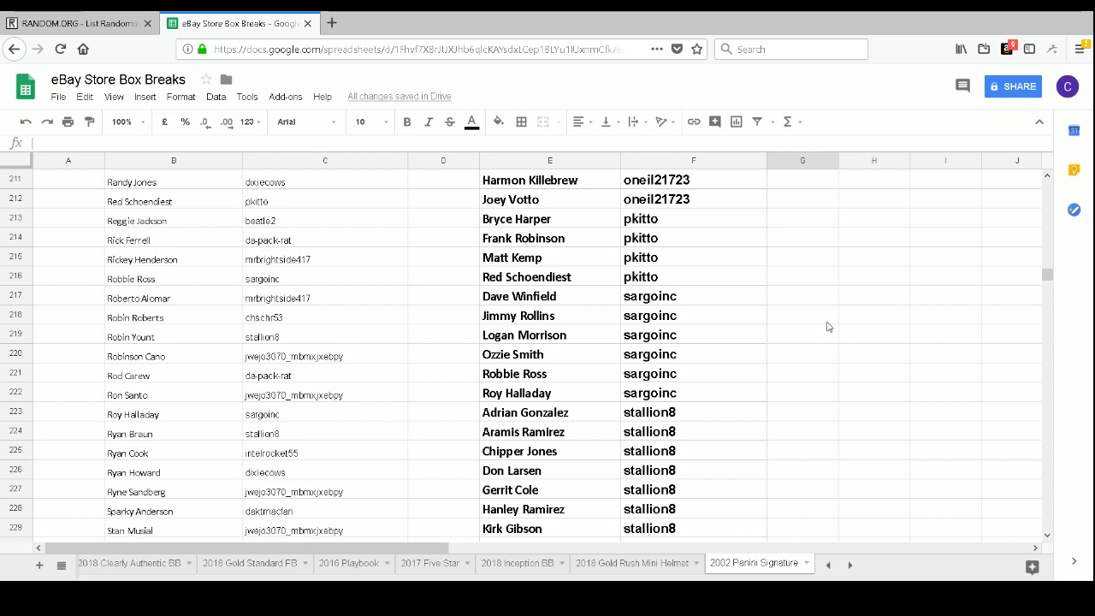
scroll(817, 326, down, 3)
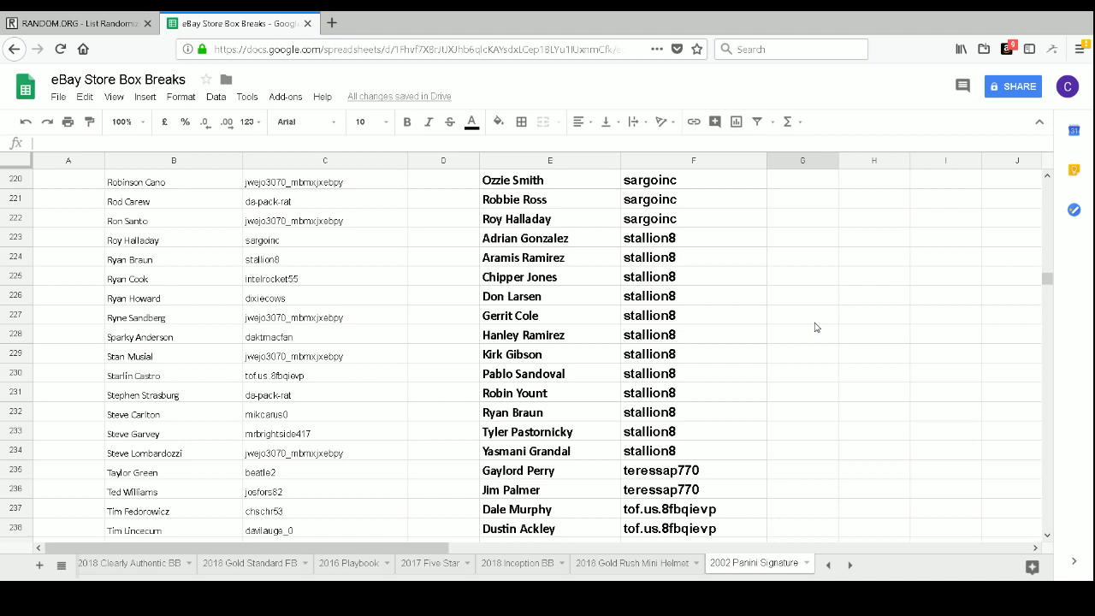
scroll(798, 323, down, 1)
scroll(799, 324, down, 1)
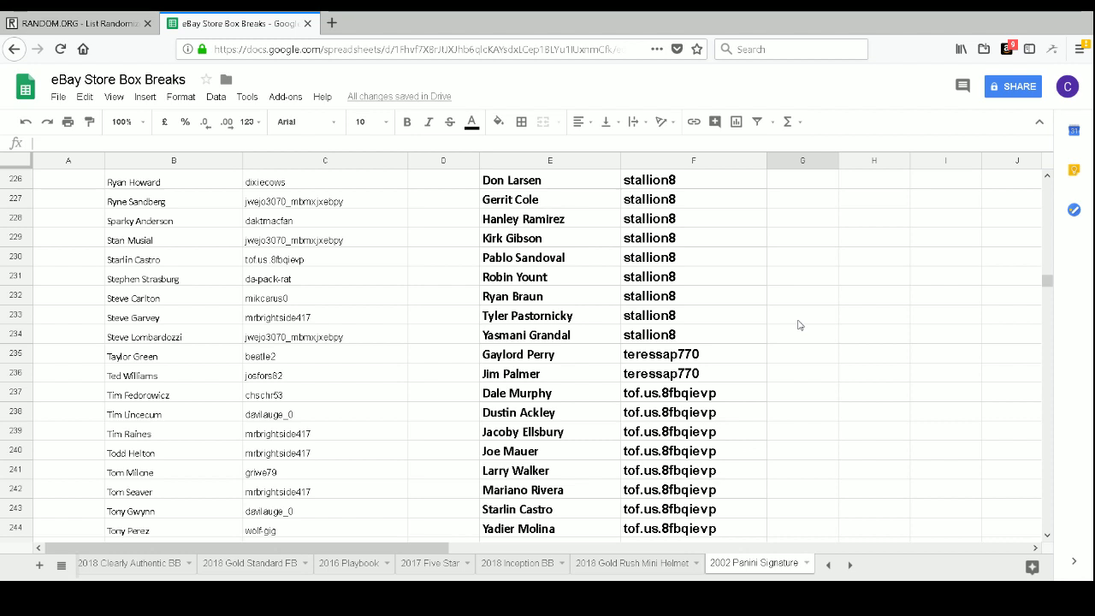
scroll(799, 324, down, 1)
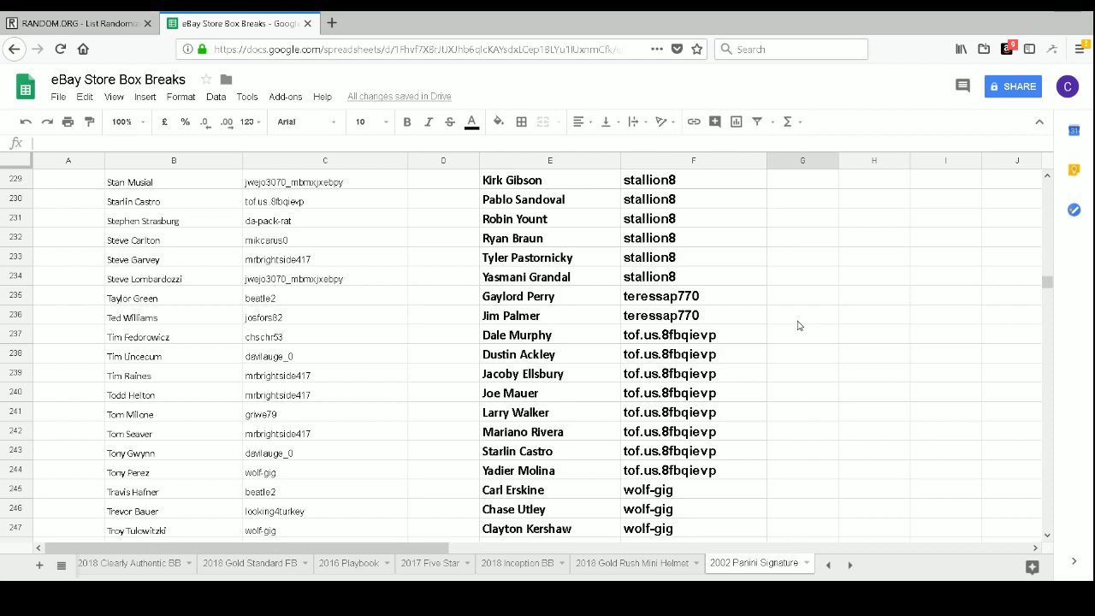
scroll(804, 325, down, 2)
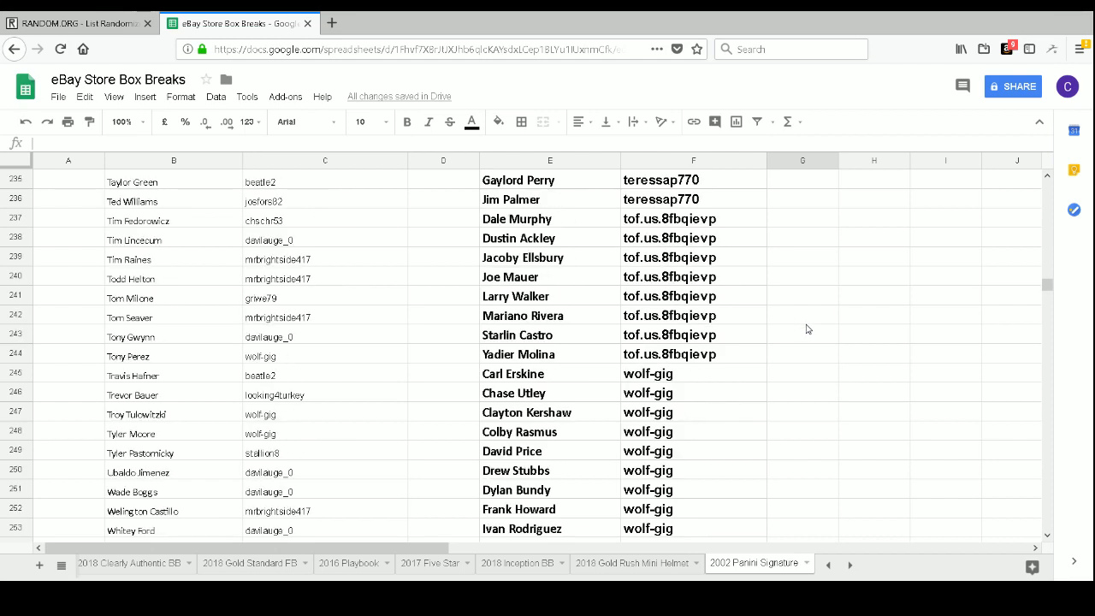
scroll(805, 328, down, 1)
scroll(806, 328, down, 1)
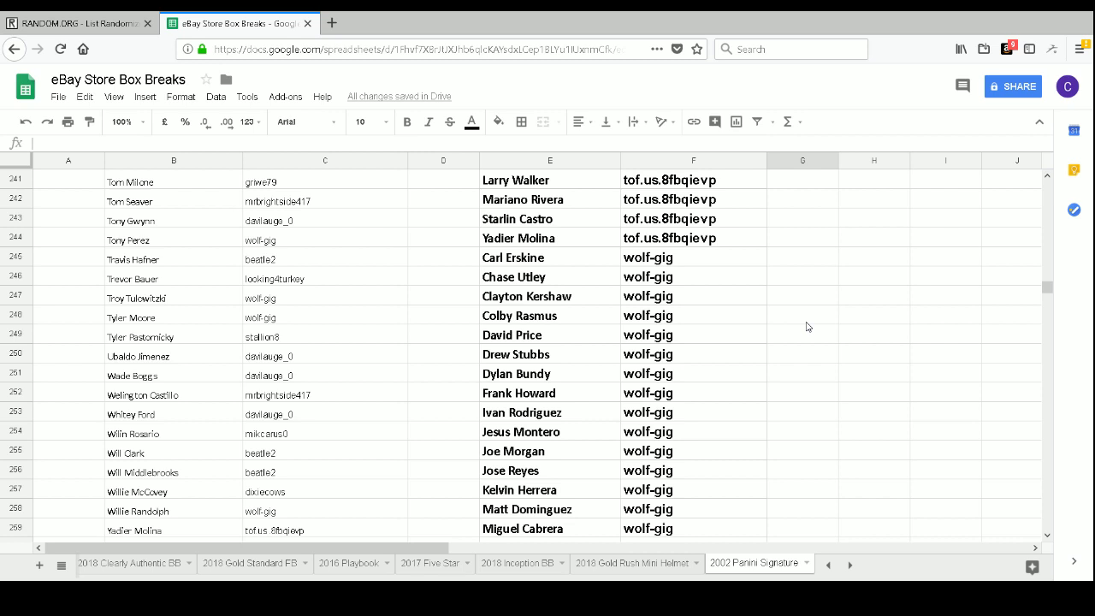
scroll(806, 315, down, 1)
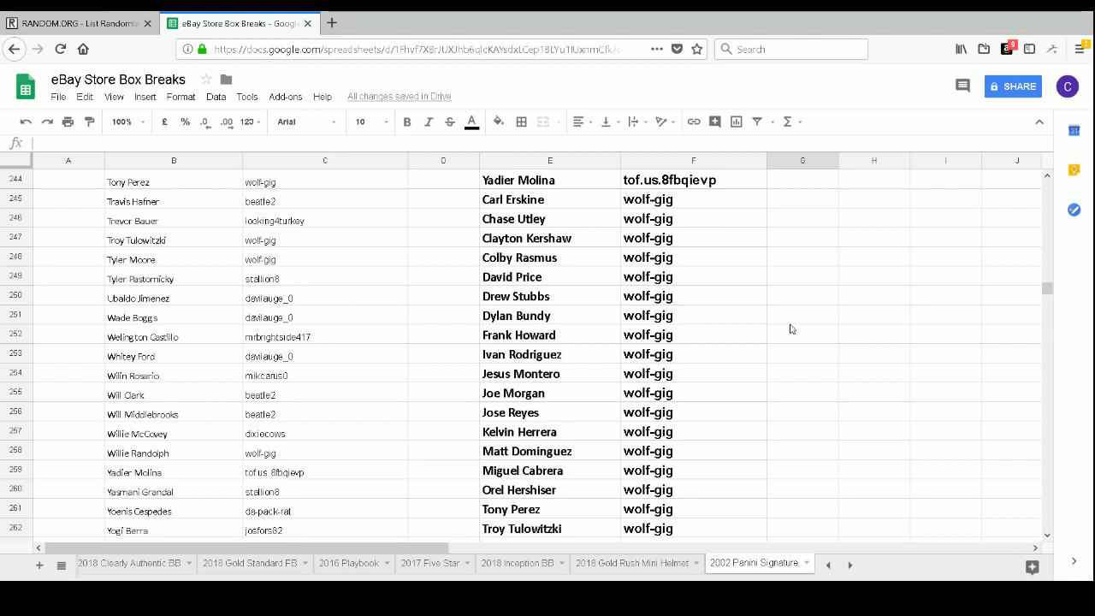
scroll(791, 328, down, 1)
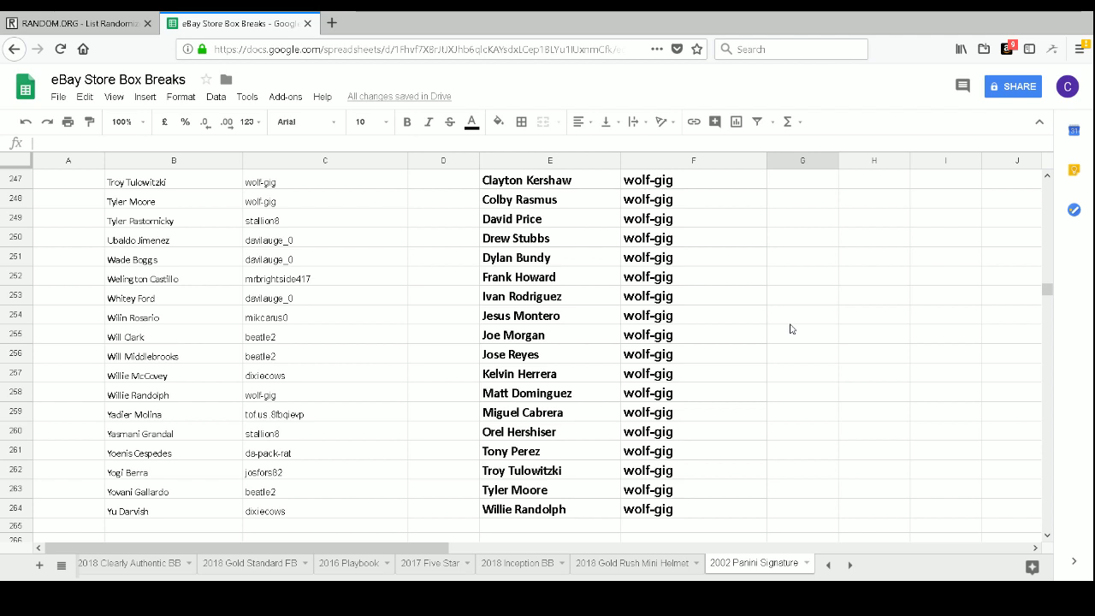
scroll(790, 328, down, 1)
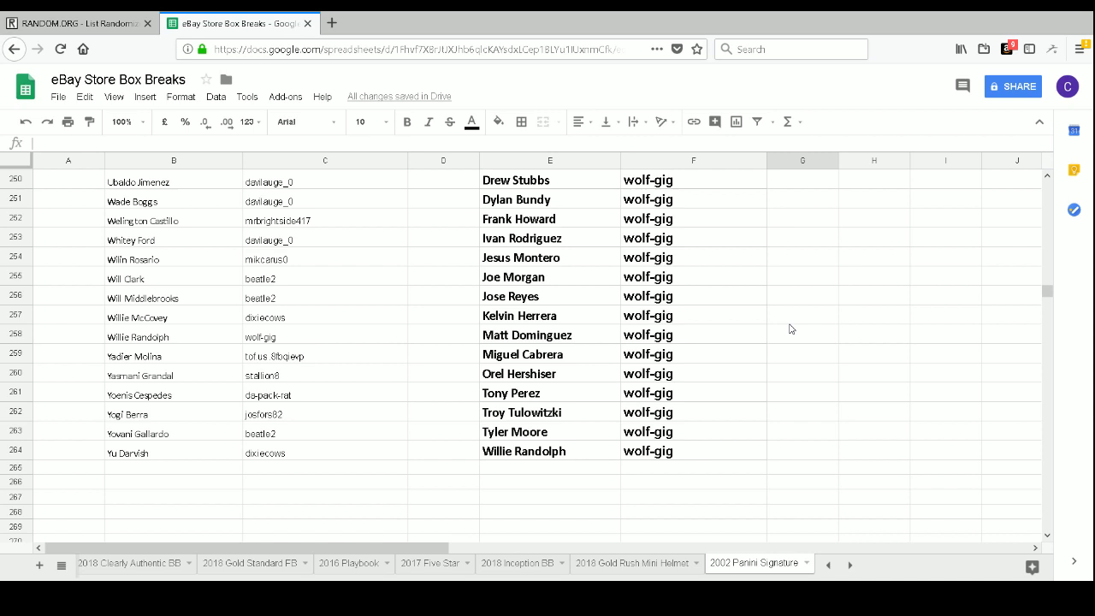
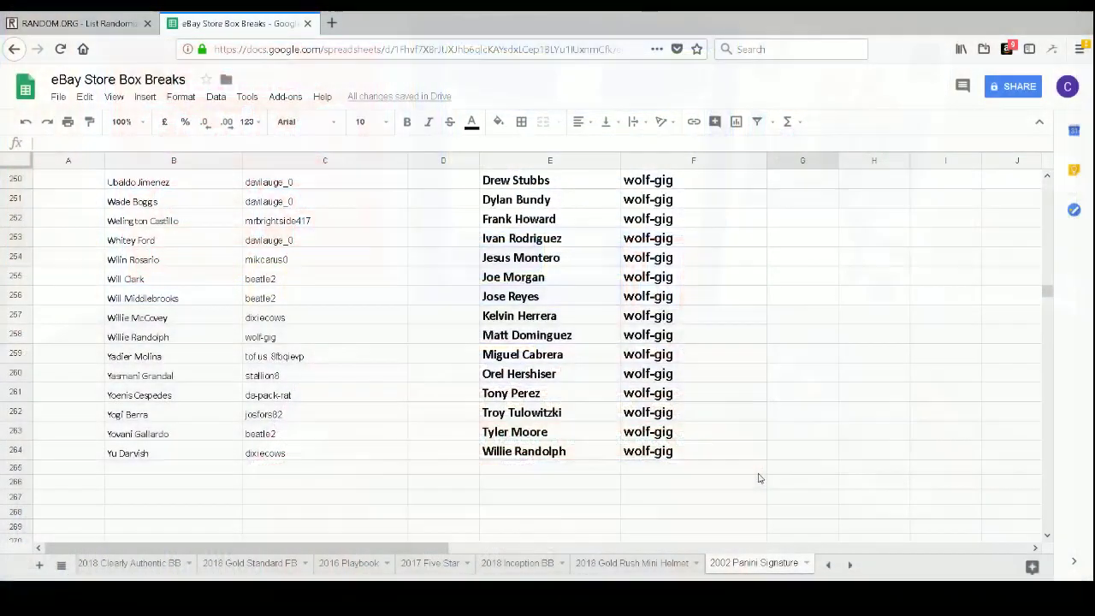
Look up individual players' buyers in the alphabetical list in columns B and C, checking rows 208 to 252 and rows 58 to 76
scroll(64, 457, up, 10)
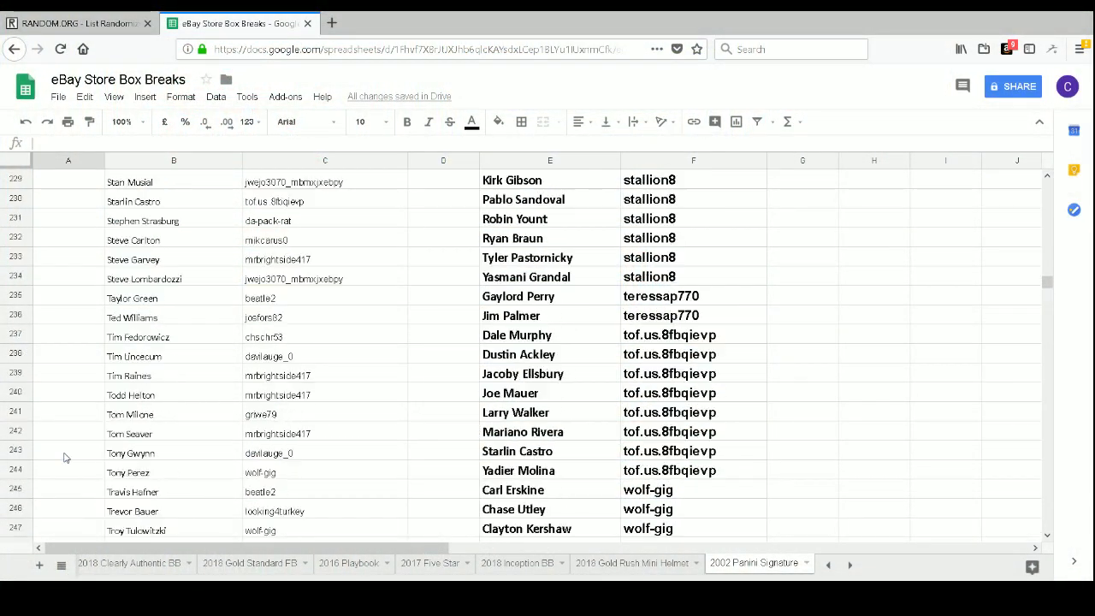
scroll(63, 457, up, 4)
scroll(67, 460, down, 8)
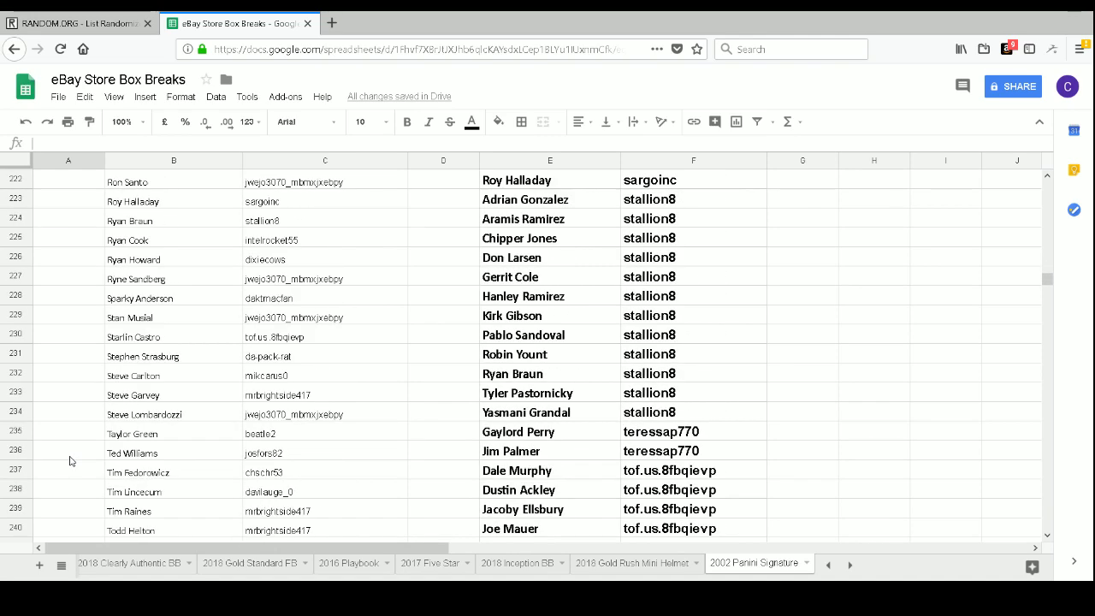
scroll(71, 461, down, 2)
scroll(71, 461, down, 2)
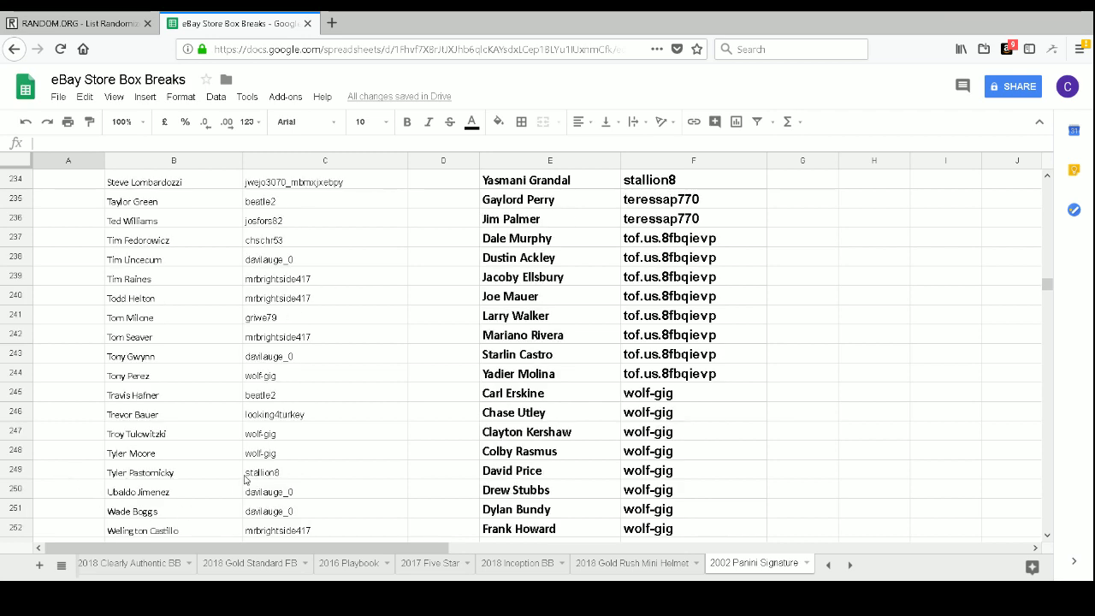
scroll(163, 445, up, 5)
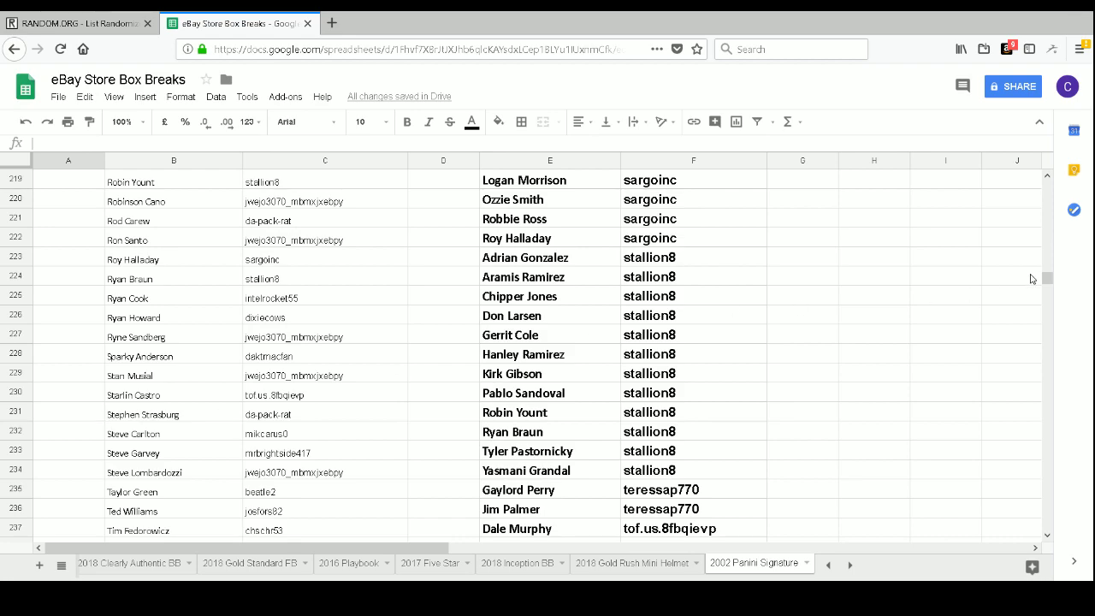
drag(1045, 279, 1044, 219)
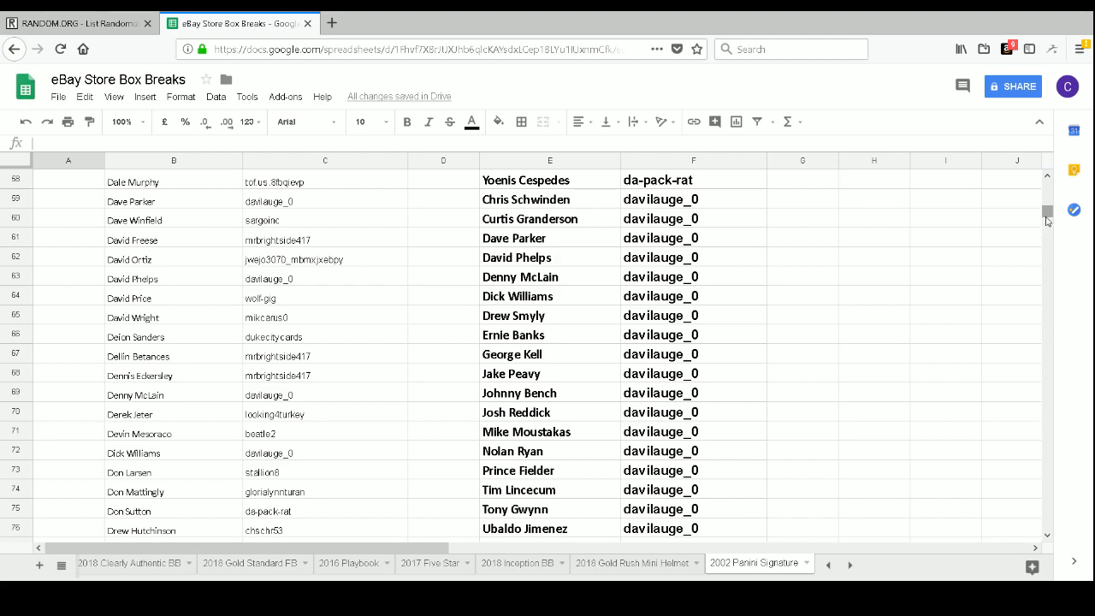
drag(1047, 220, 1026, 291)
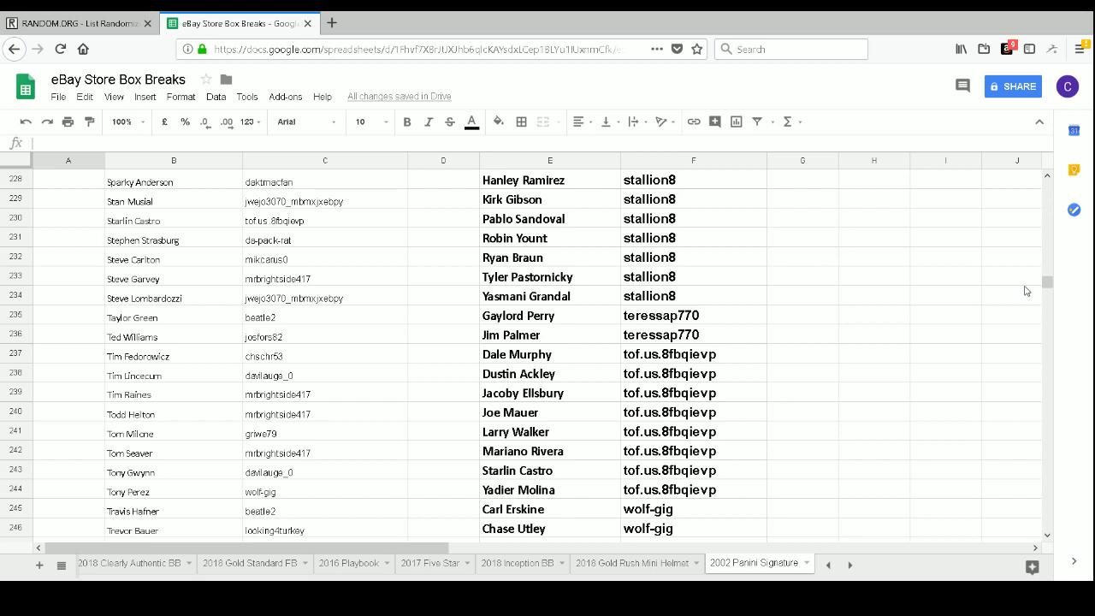
drag(1045, 287, 1047, 277)
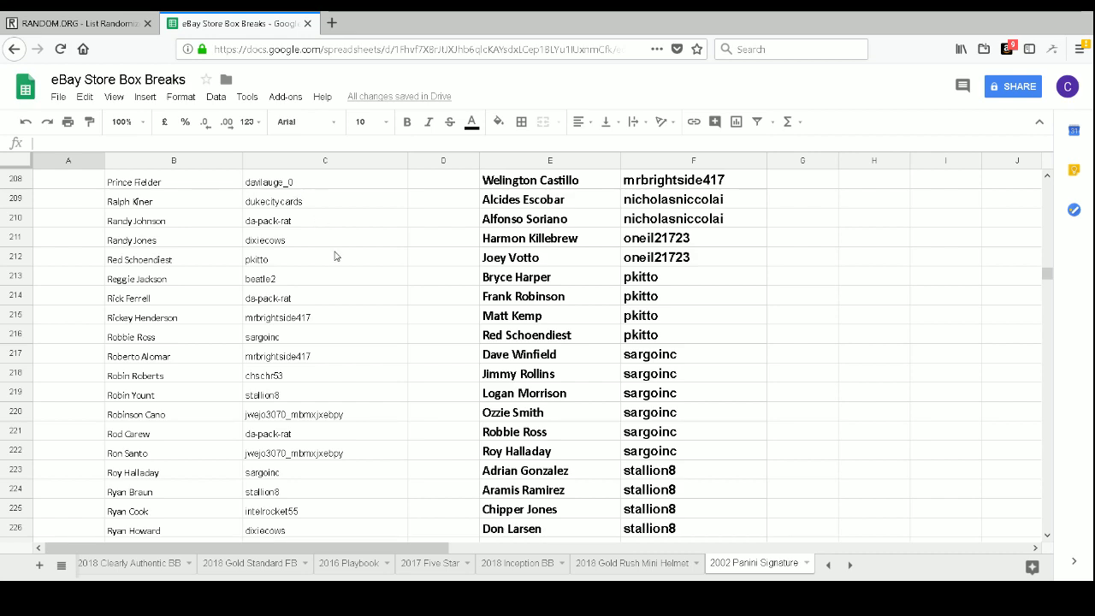
Look back through the player and buyer lists from row 208 up to the header in row 2
scroll(338, 257, up, 15)
scroll(340, 258, up, 5)
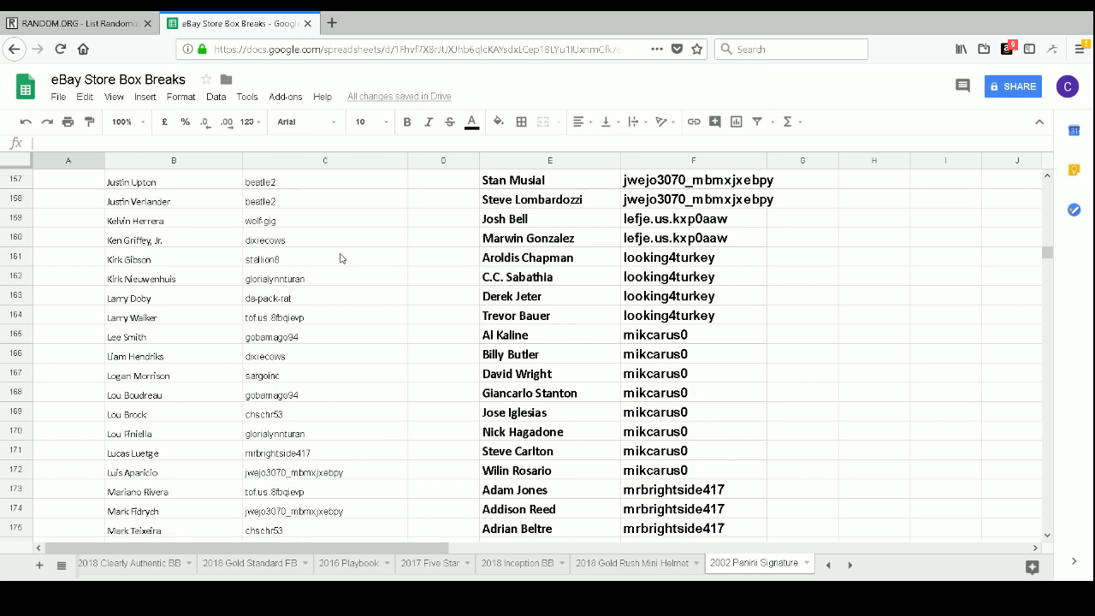
scroll(339, 259, up, 1)
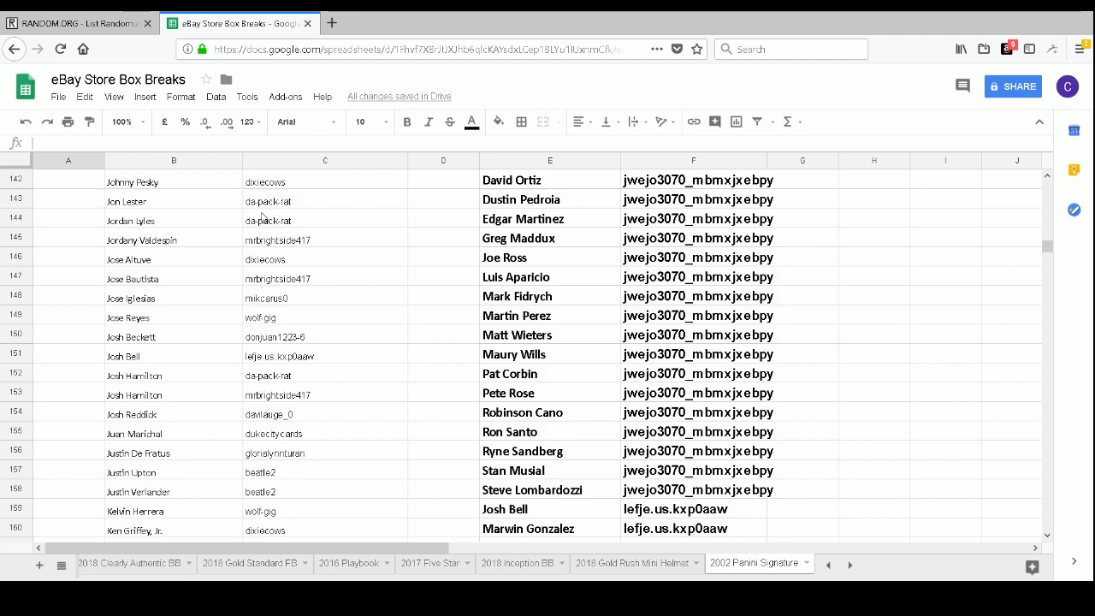
scroll(263, 218, up, 20)
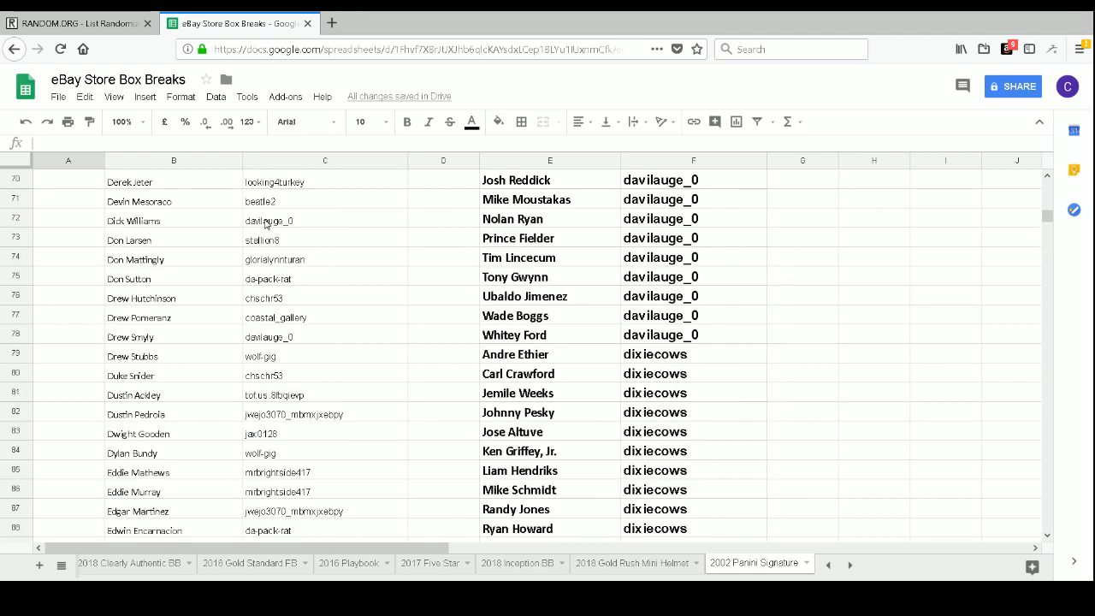
scroll(265, 223, up, 20)
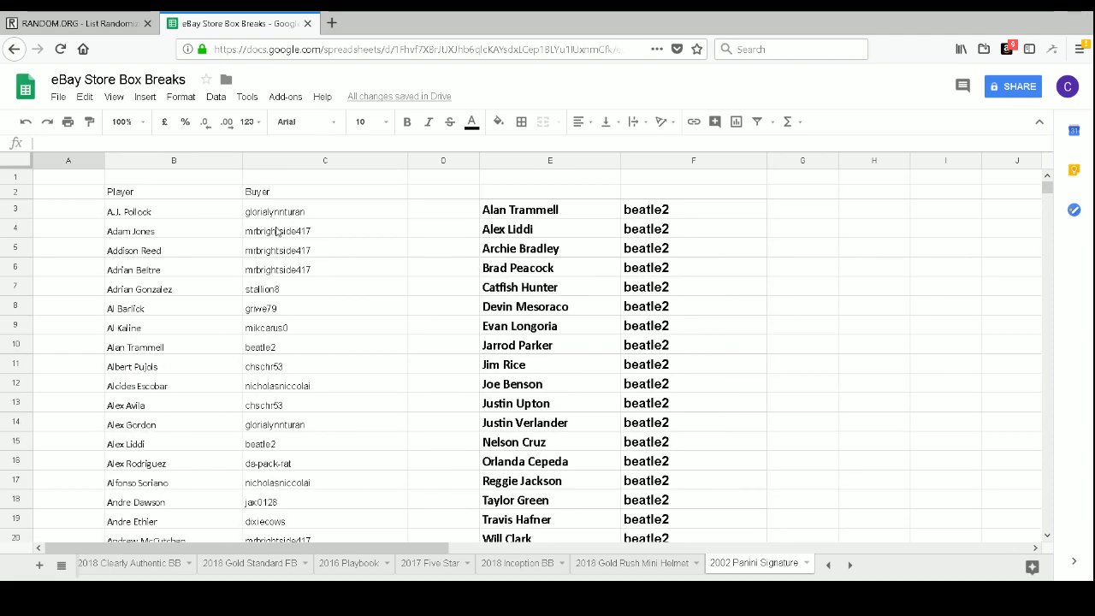